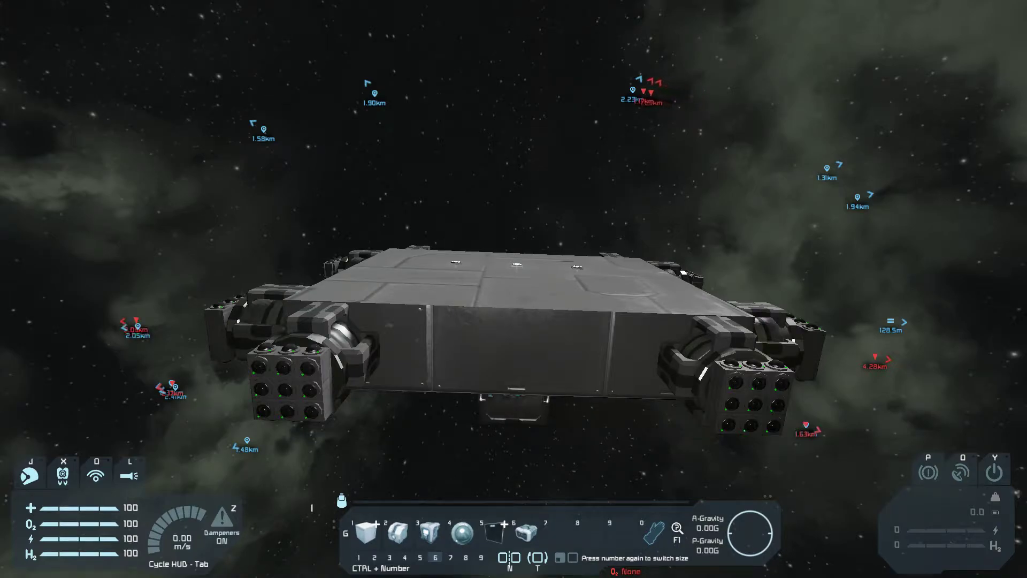
- Fly around the platform to examine its rotor-mounted camera clusters and the blocks attached to its underside
key("space")
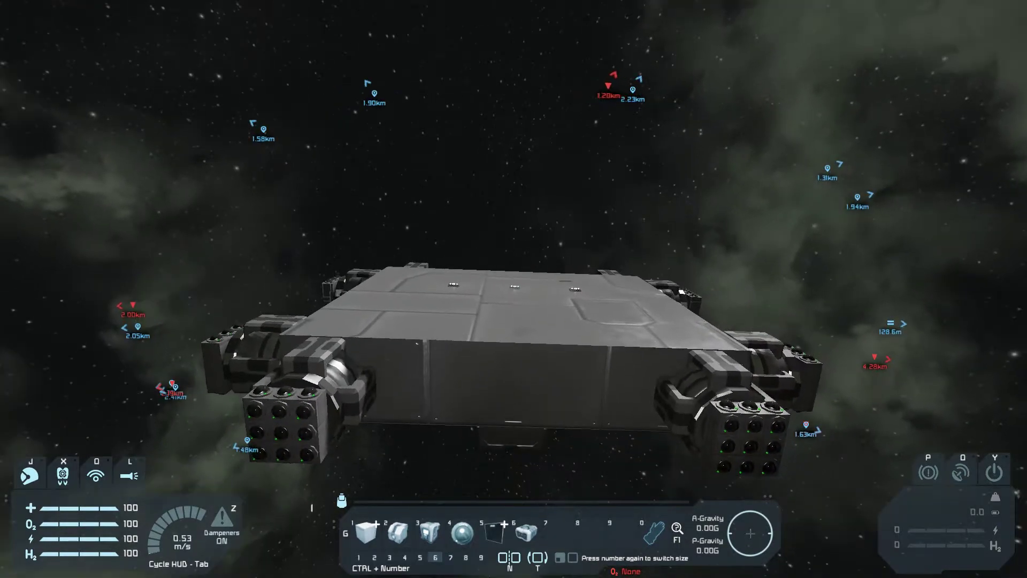
key("w")
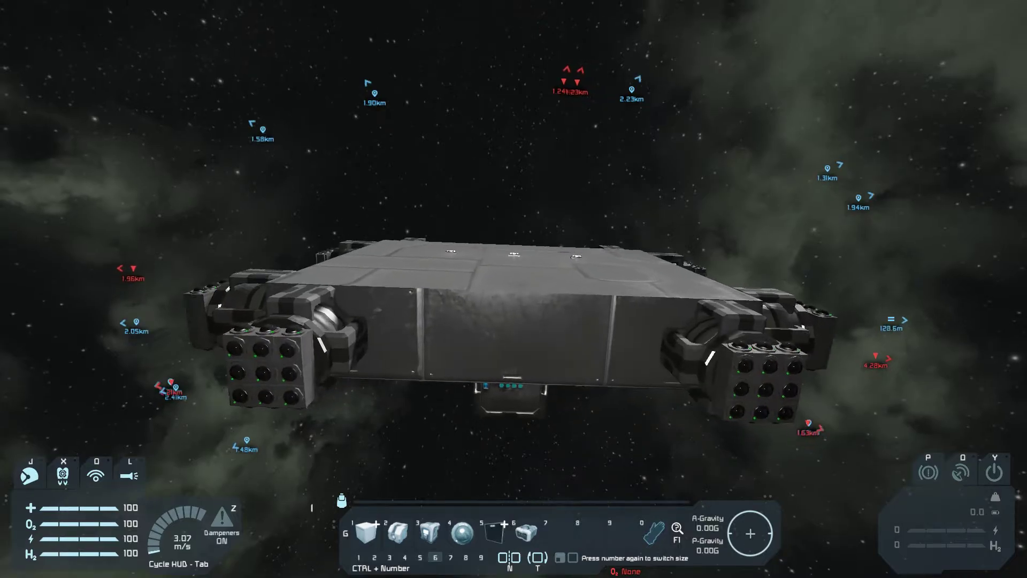
key("a")
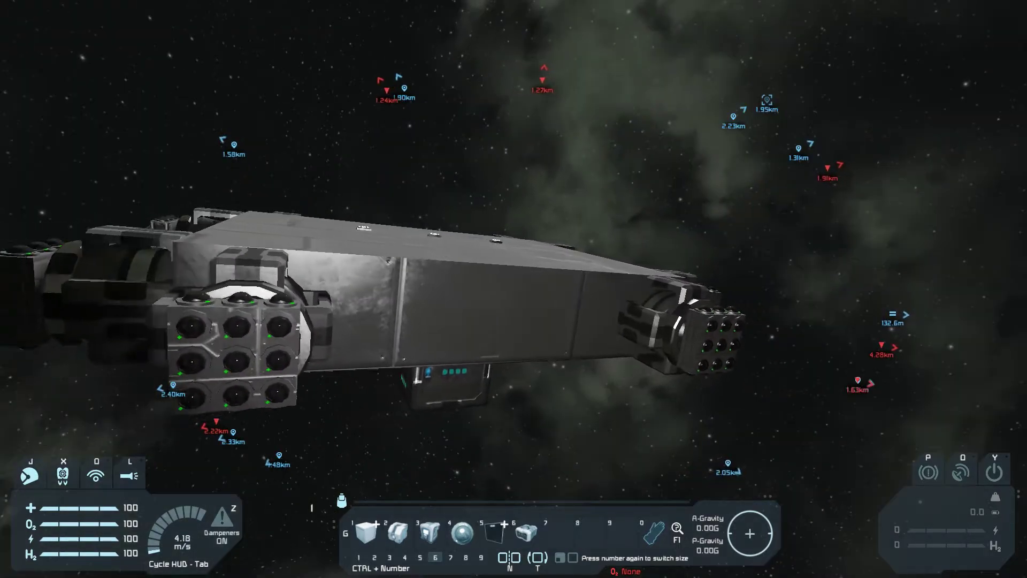
key("a")
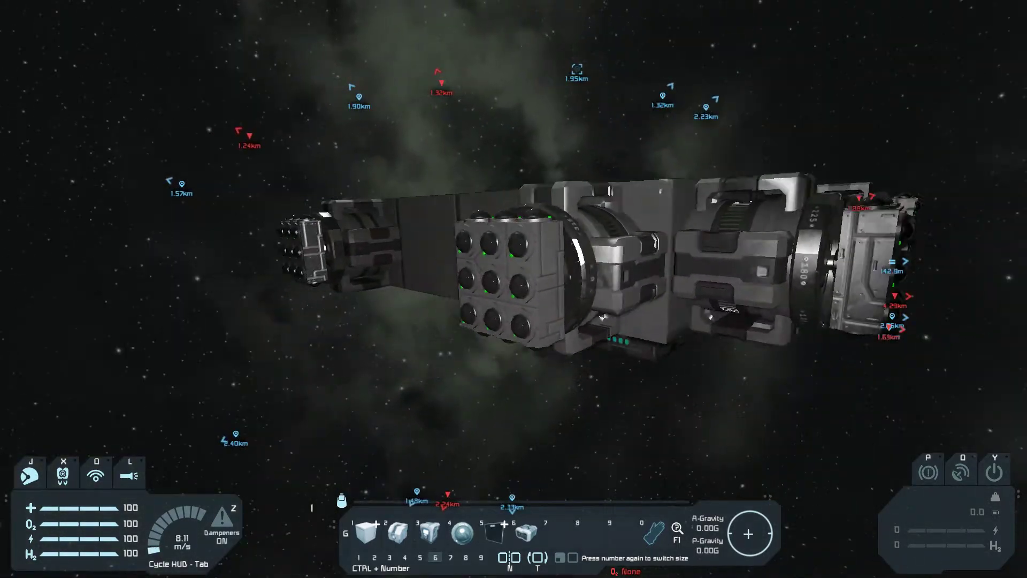
key("a")
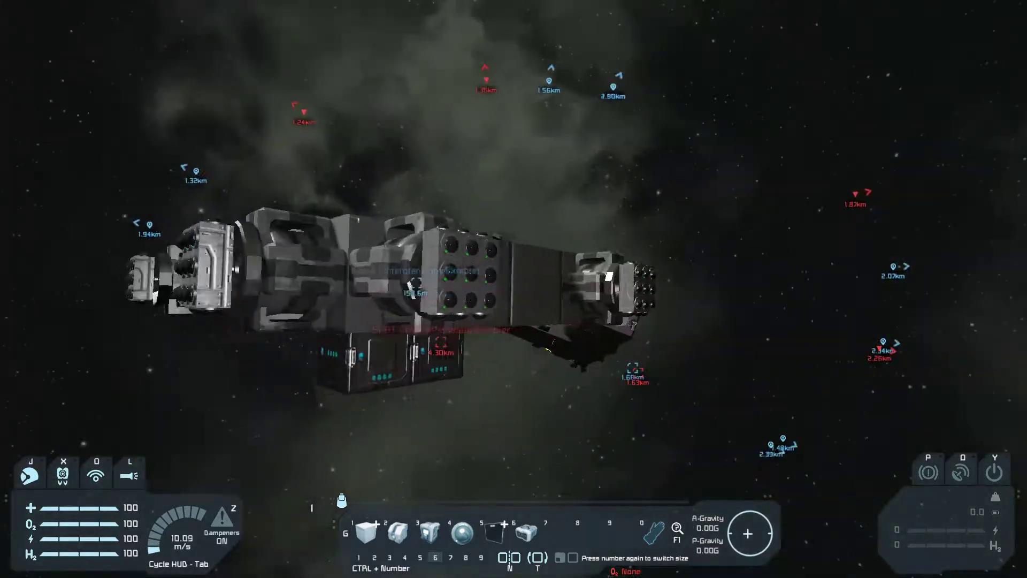
key("a")
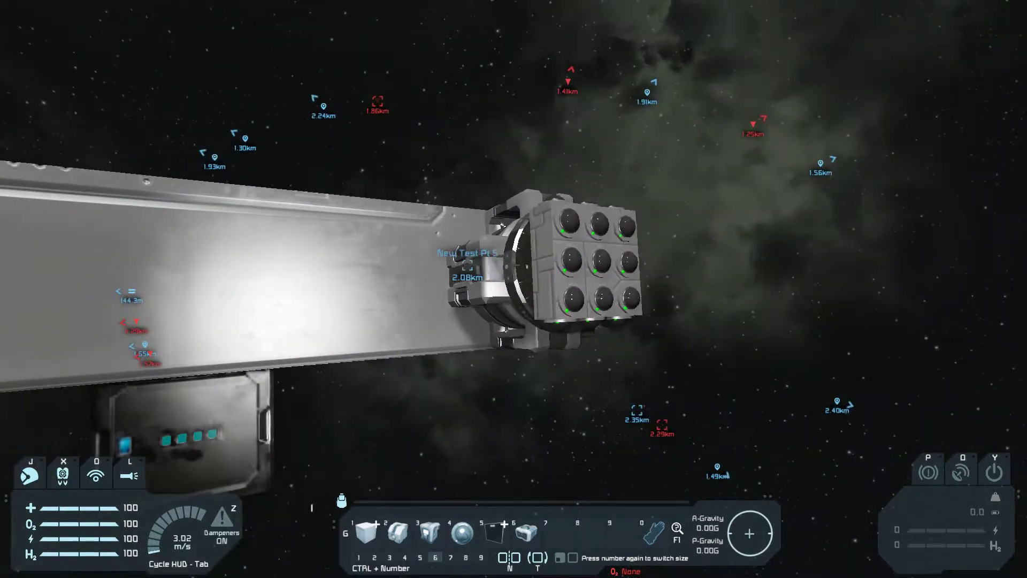
key("c")
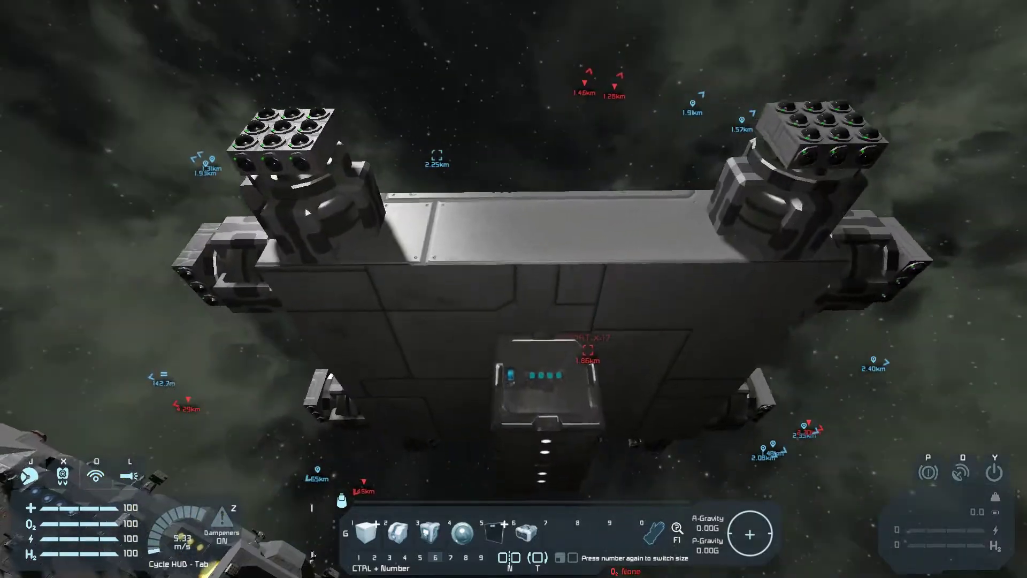
key("a")
key("a")
key("d")
key("c")
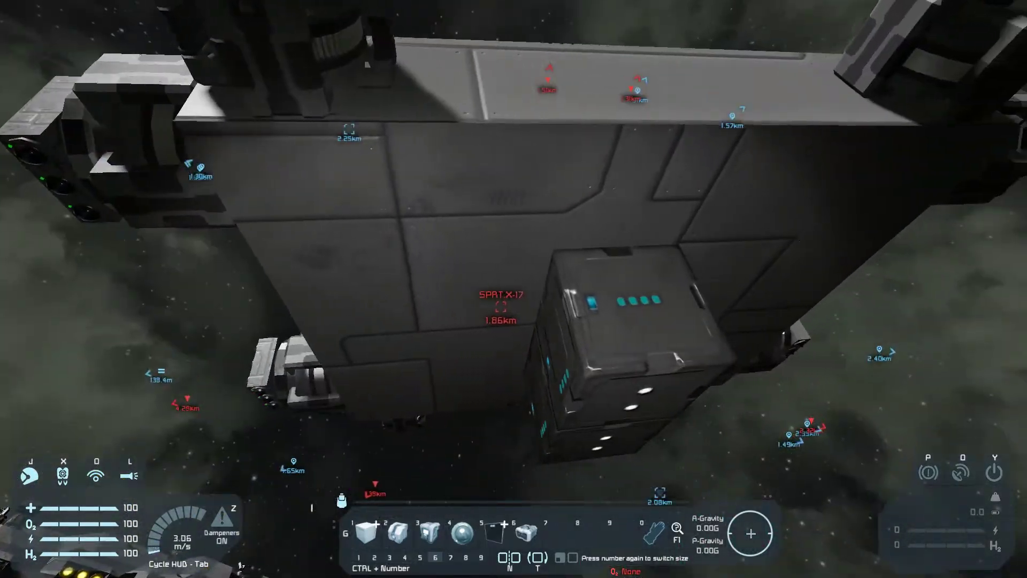
key("c")
key("d")
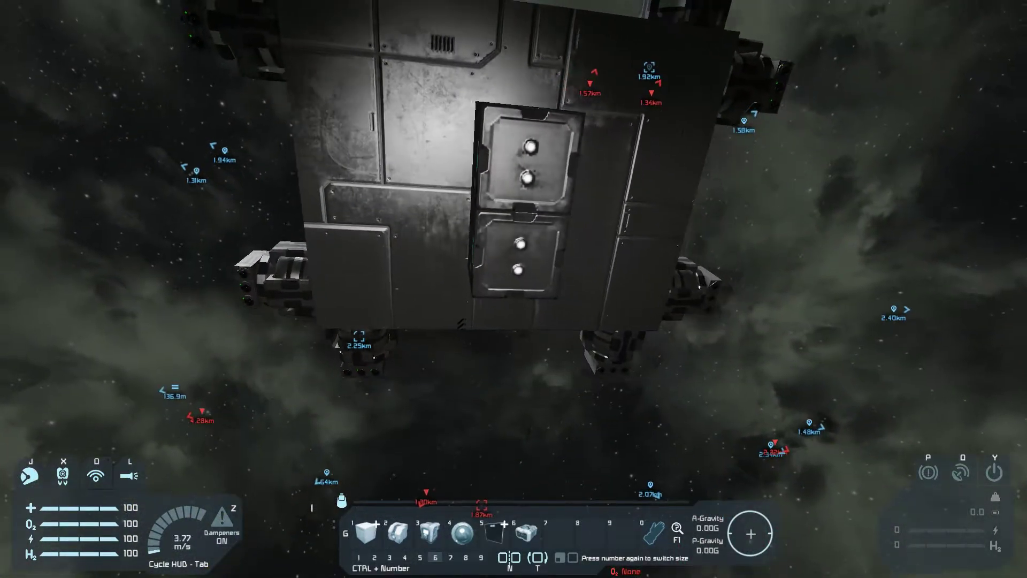
- Place a programmable block on the top surface of the platform near its front edge
key("s")
key("space")
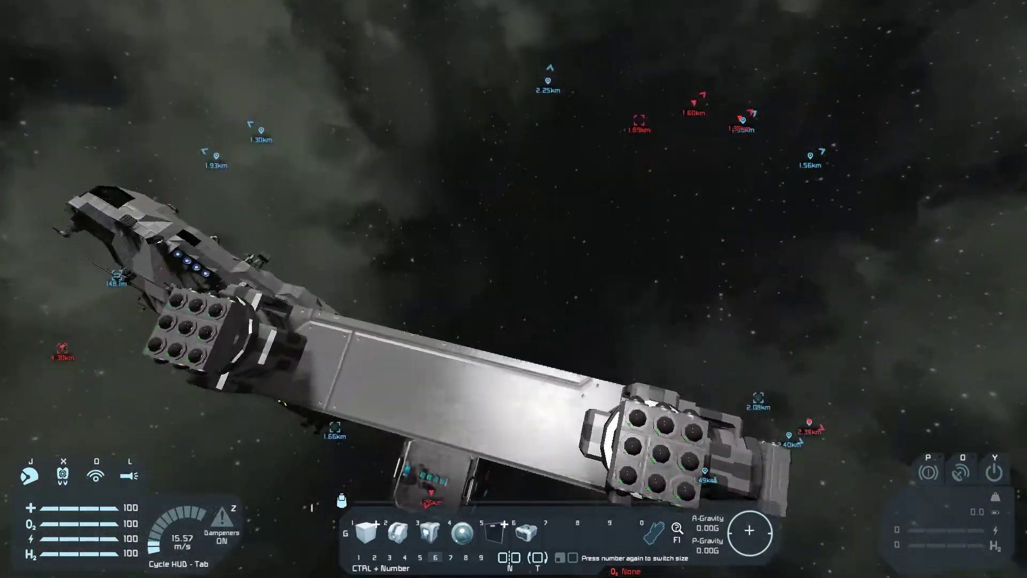
key("a")
key("c")
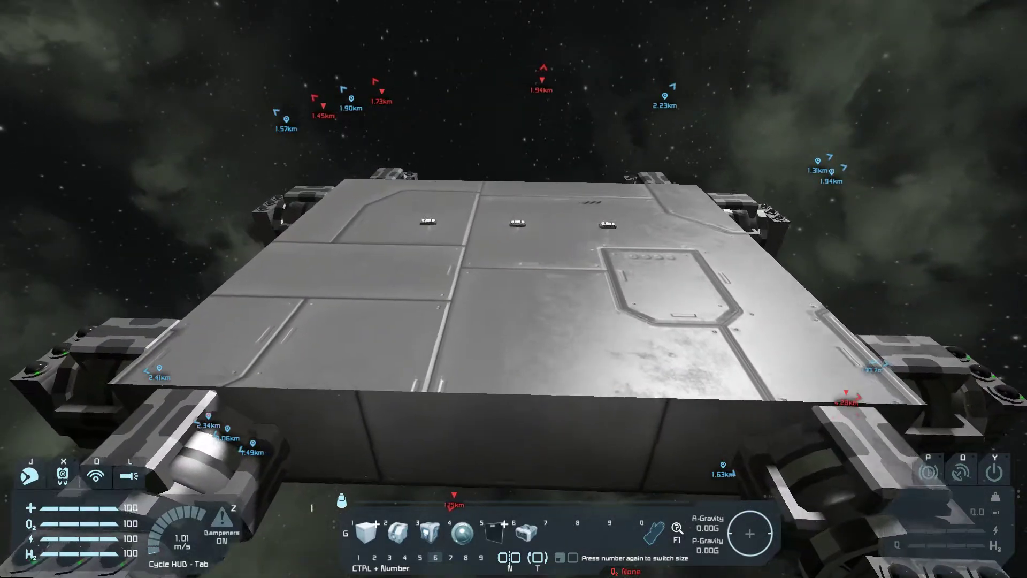
key("3")
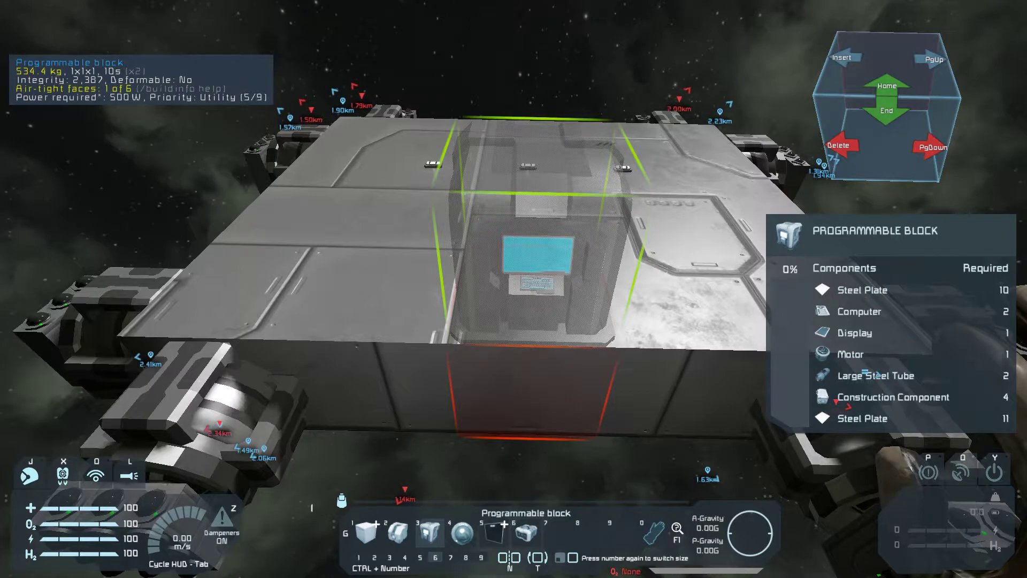
key("w")
key("0")
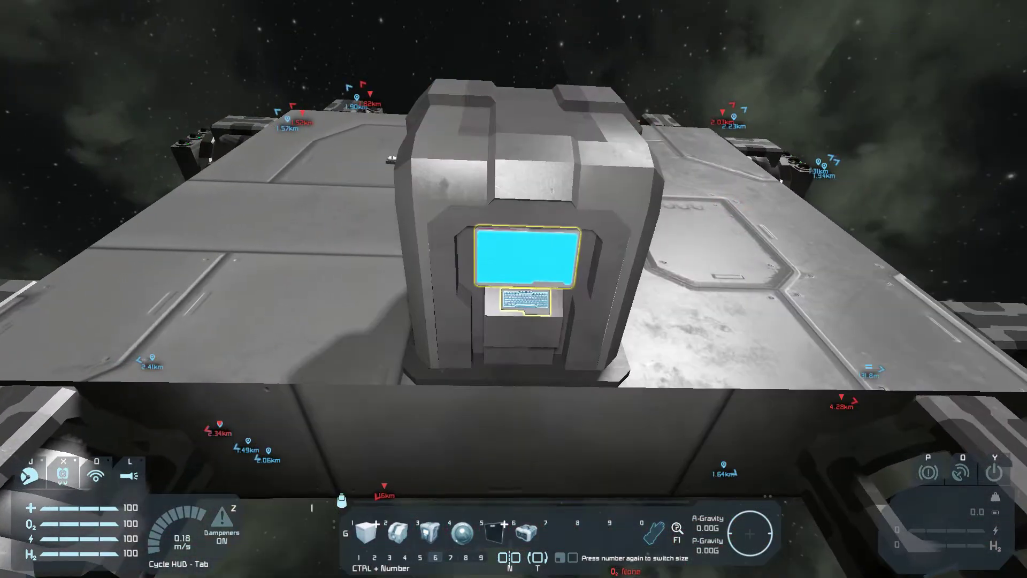
- Open the programmable block's code for editing and load the LidarScript script into it
key("k")
left_click(503, 419)
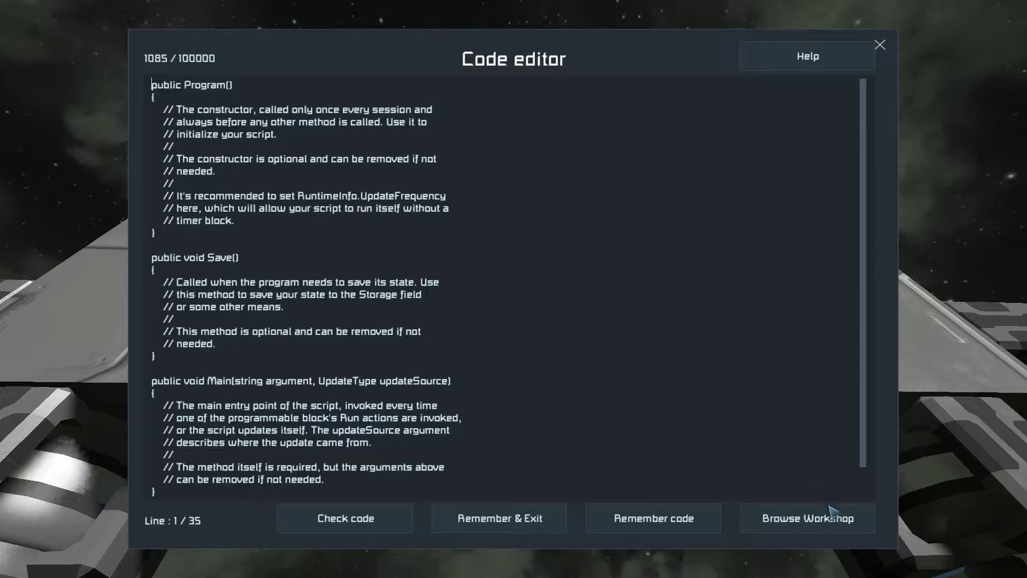
left_click(829, 518)
left_click(866, 128)
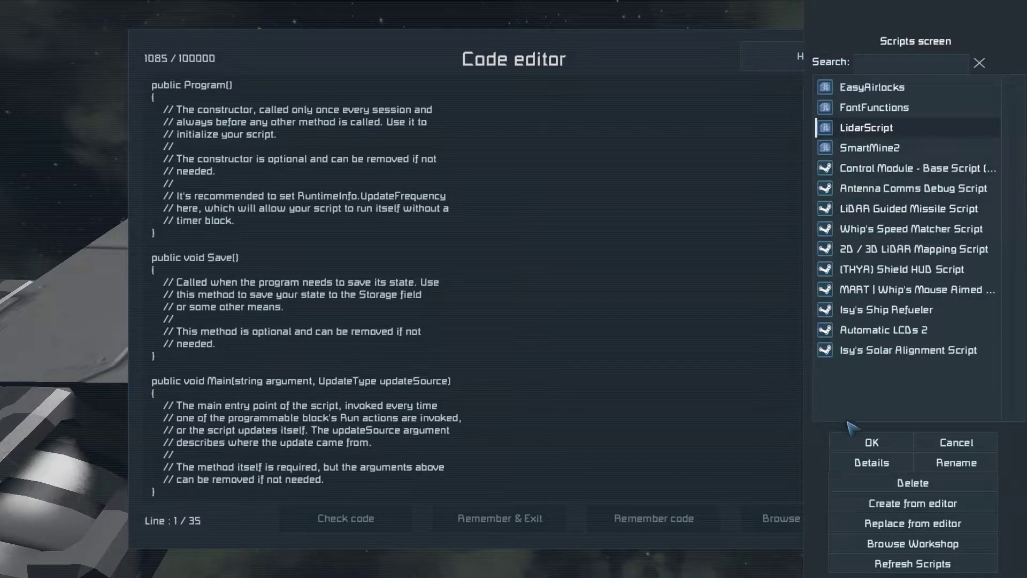
left_click(855, 441)
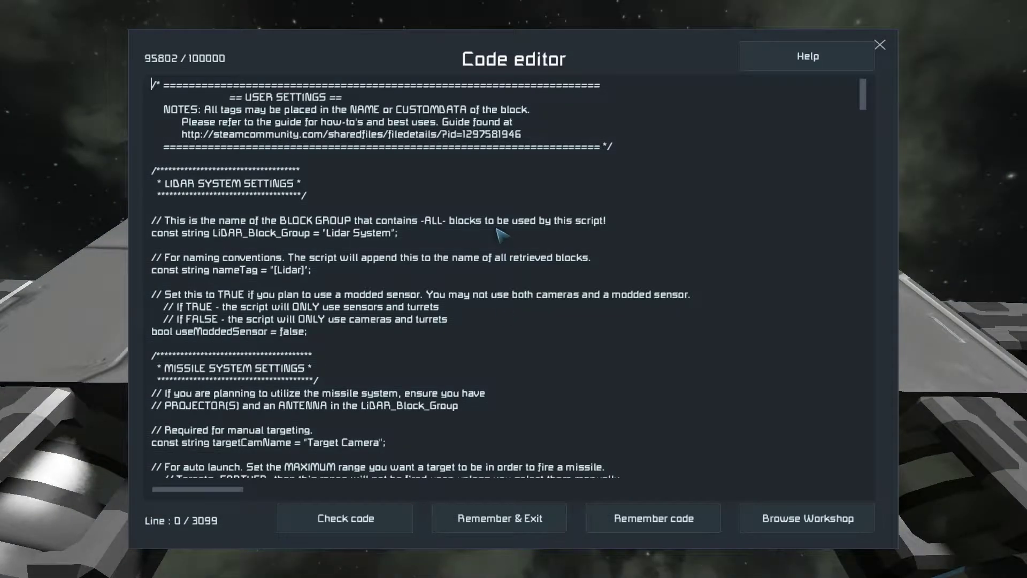
- Review the script's lidar system settings for the block group name, name tag and modded sensor option
left_click_drag(408, 234, 204, 234)
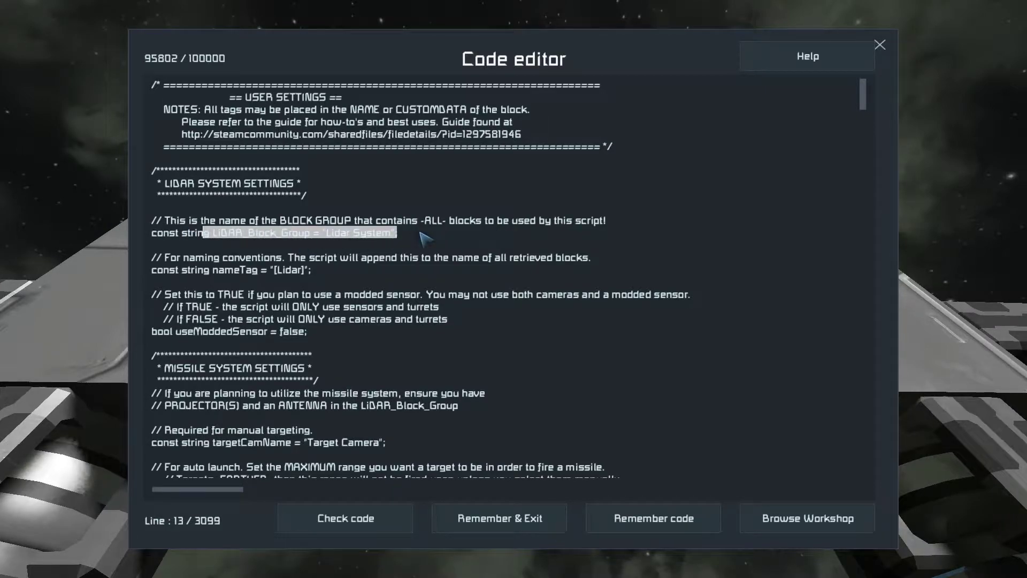
left_click(441, 237)
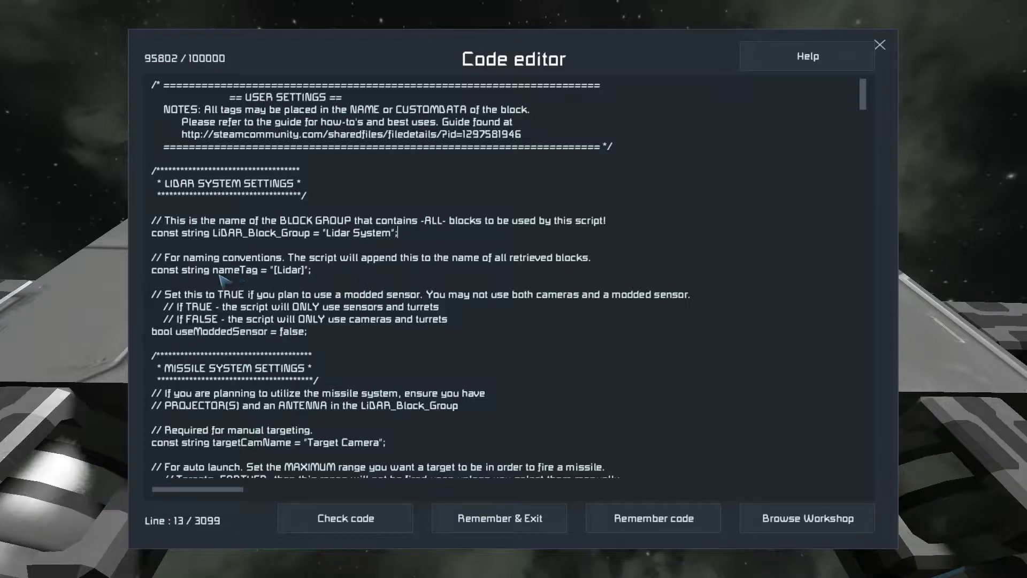
left_click(227, 272)
left_click_drag(176, 332, 270, 332)
left_click(297, 332)
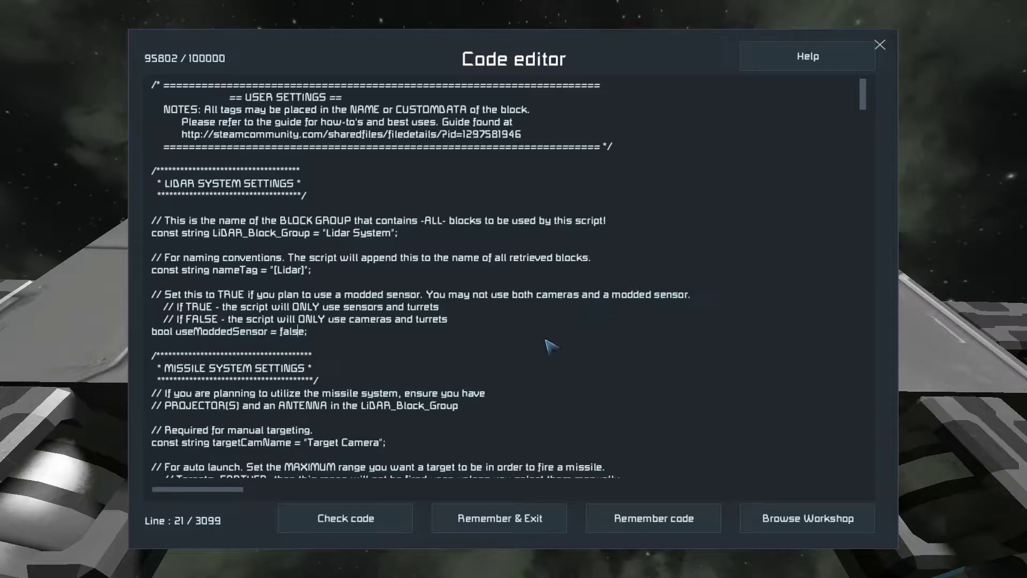
- Review the missile system settings: the required projector and antenna, target camera name and maximum fire range
scroll(580, 338, "down", 7)
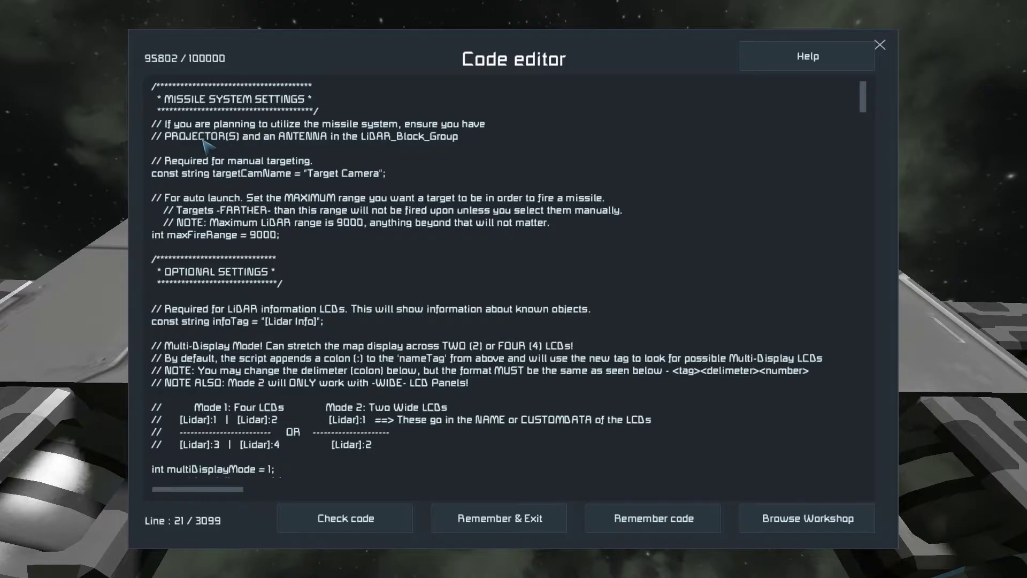
left_click_drag(165, 136, 211, 137)
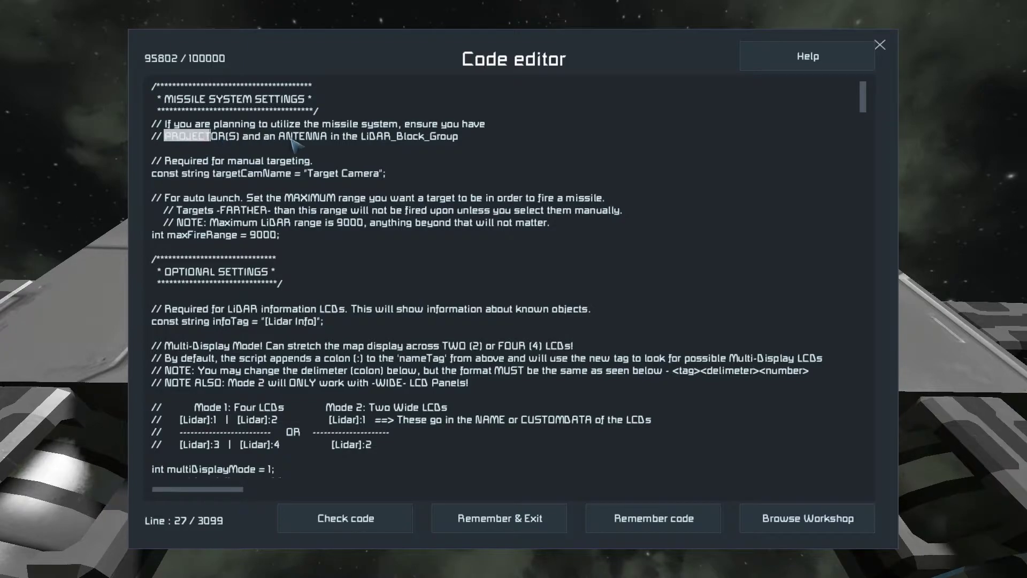
left_click(301, 137)
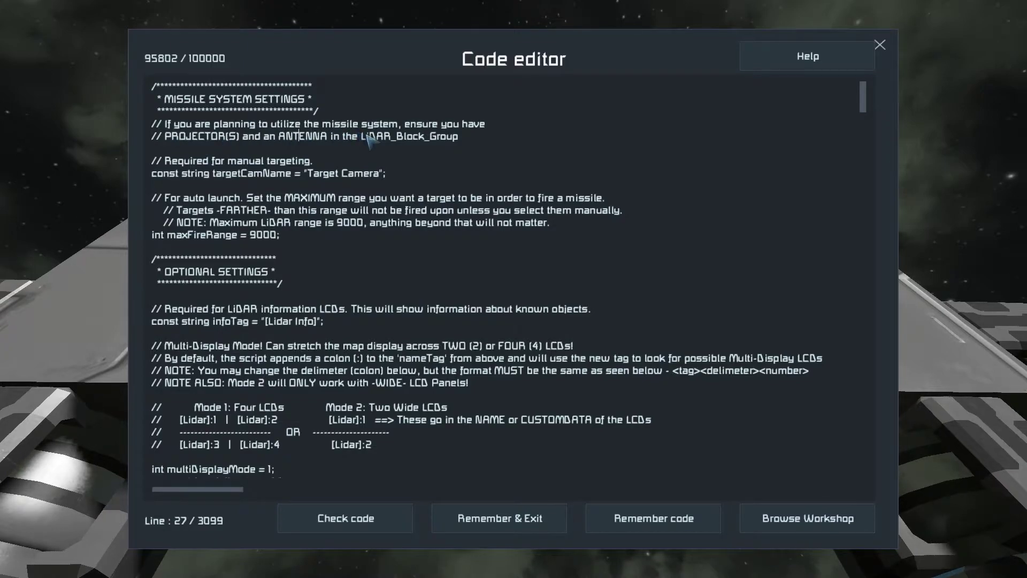
left_click_drag(367, 135, 438, 138)
left_click(380, 160)
left_click_drag(240, 176, 400, 179)
left_click(401, 180)
left_click_drag(169, 236, 237, 237)
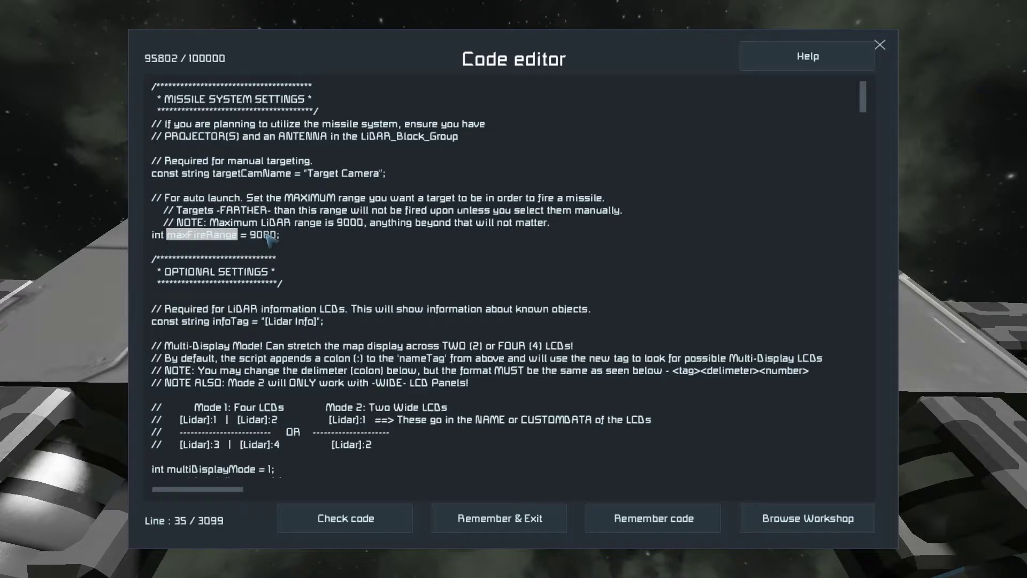
left_click(264, 236)
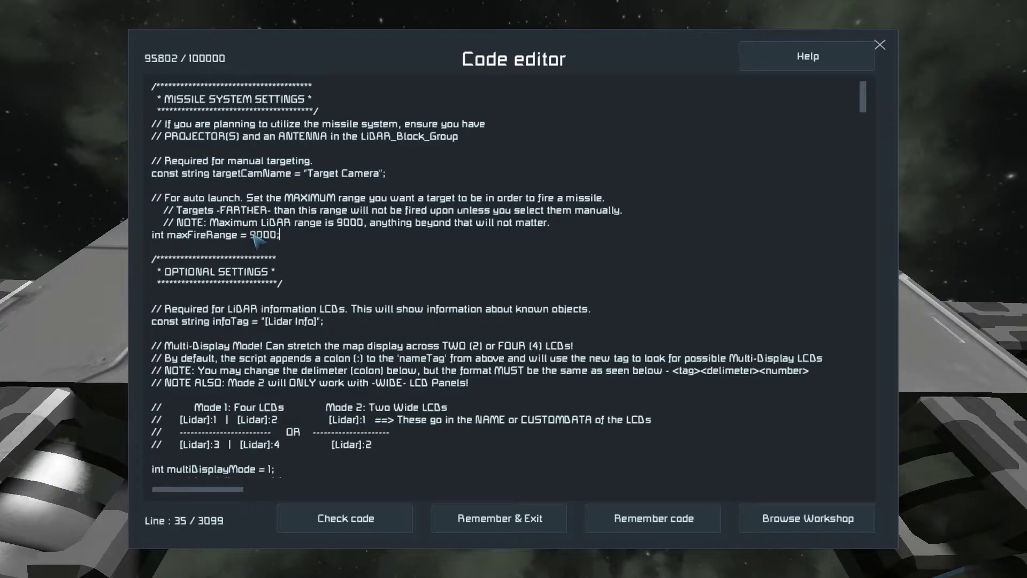
left_click_drag(250, 236, 272, 236)
left_click(301, 236)
- Read through the optional settings for info LCDs, multi-display mode, rotors and timers
scroll(553, 246, "down", 4)
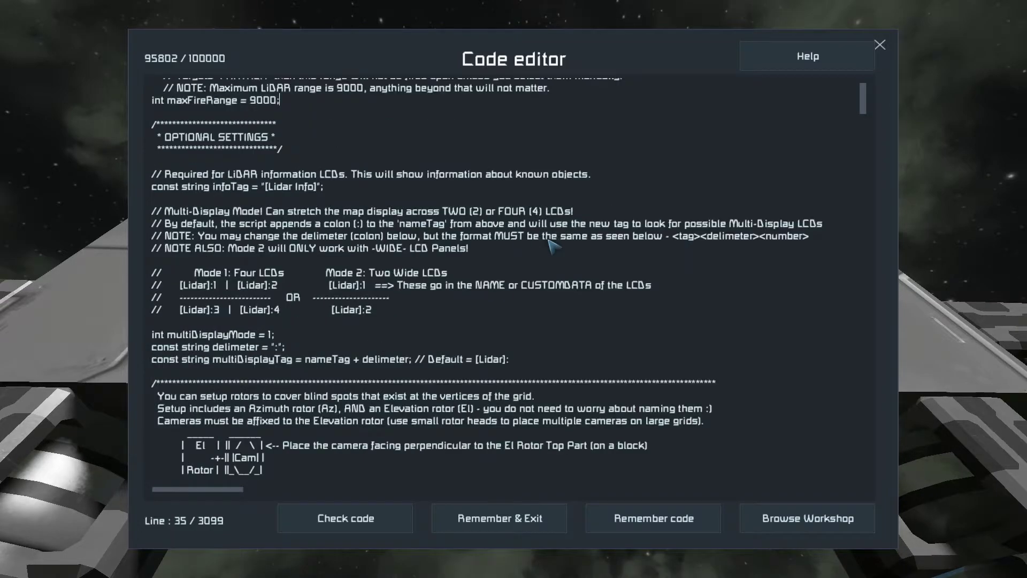
scroll(519, 301, "down", 8)
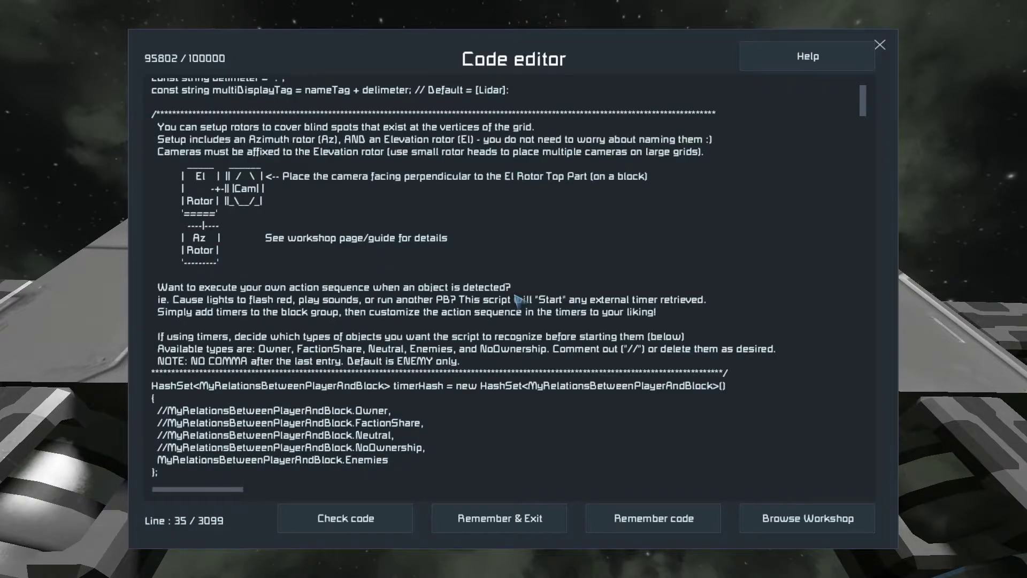
scroll(519, 301, "down", 4)
scroll(519, 301, "up", 20)
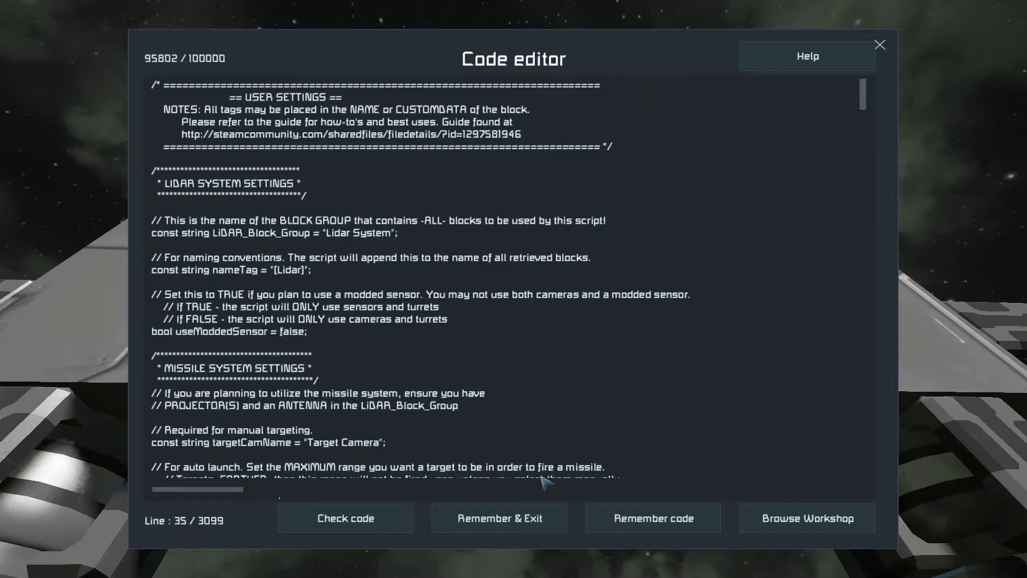
- Check the script's code, save it to the programmable block and read the list of blocks its group needs
left_click(374, 526)
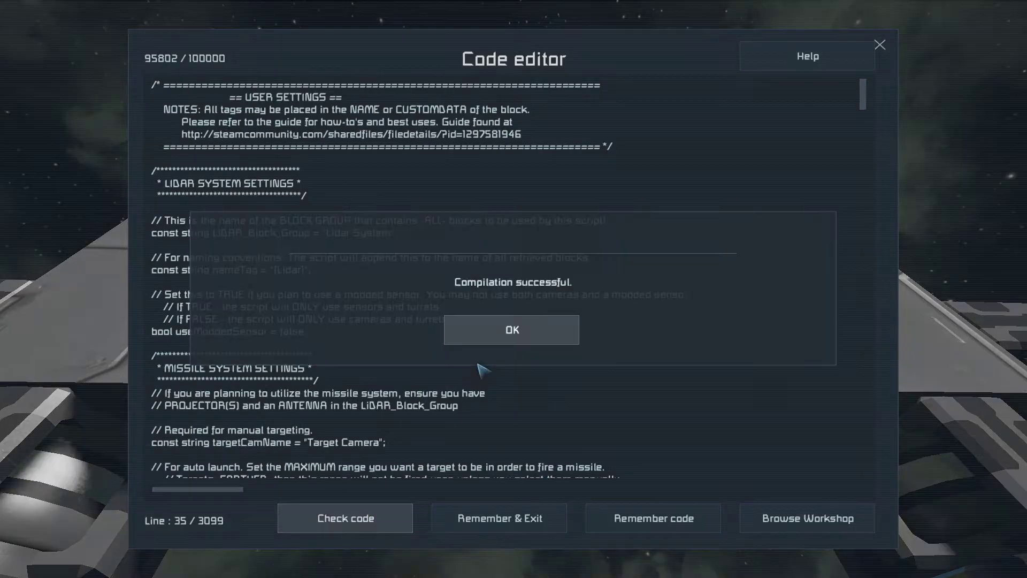
left_click(495, 338)
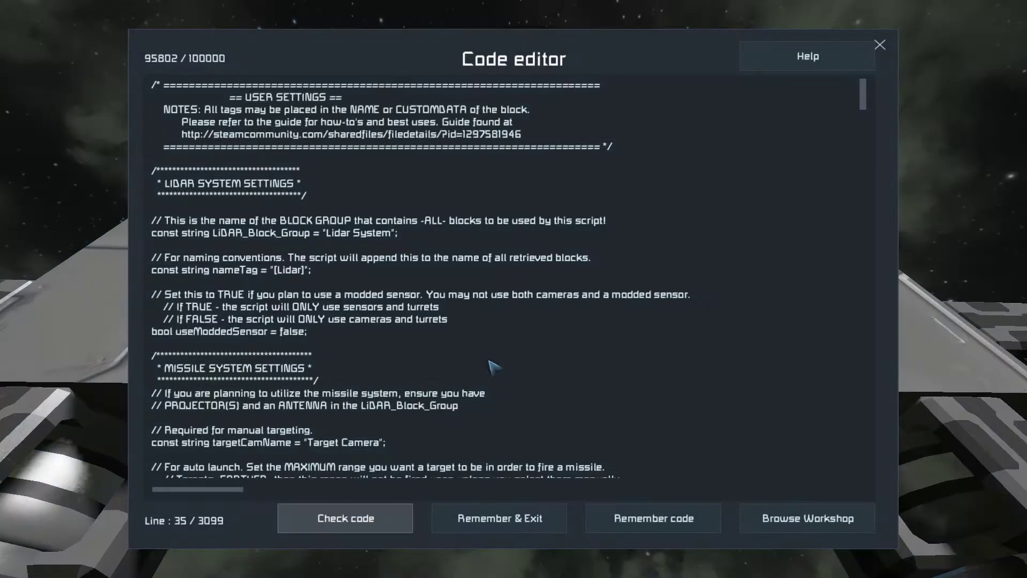
left_click(527, 530)
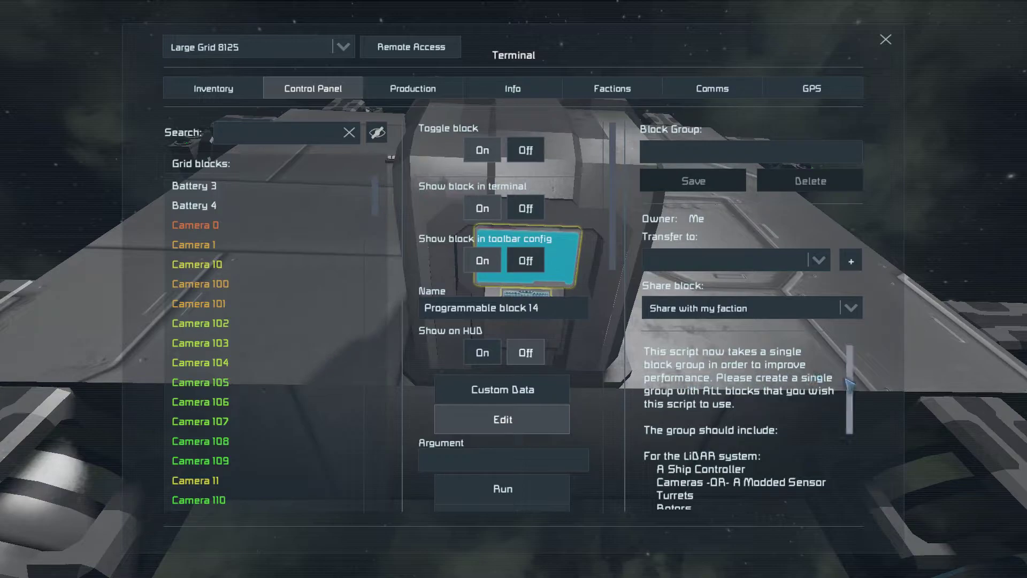
left_click_drag(849, 384, 854, 448)
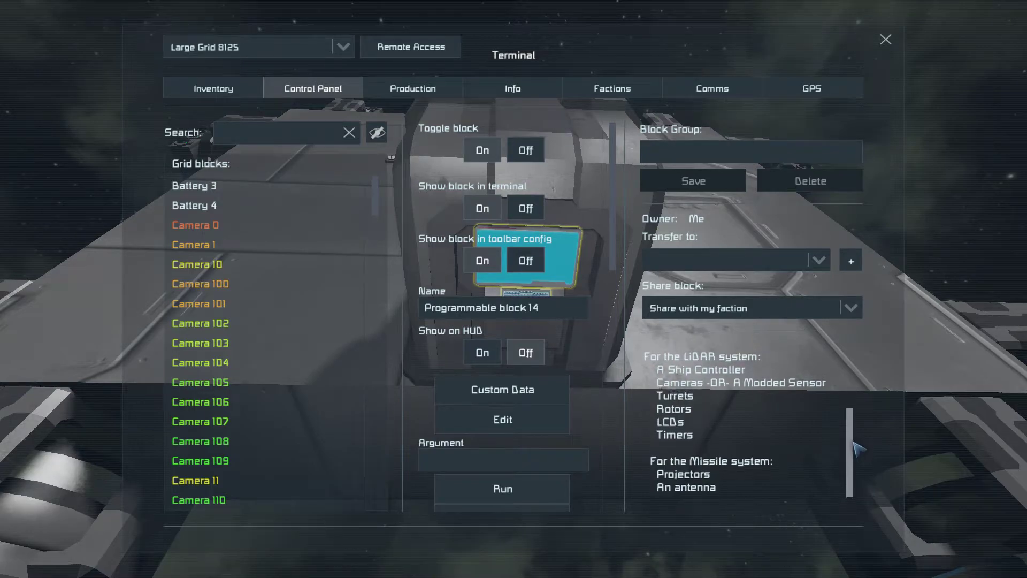
- Filter the grid blocks by "cam", select every camera and save them as a block group named Lidar System
left_click(238, 245)
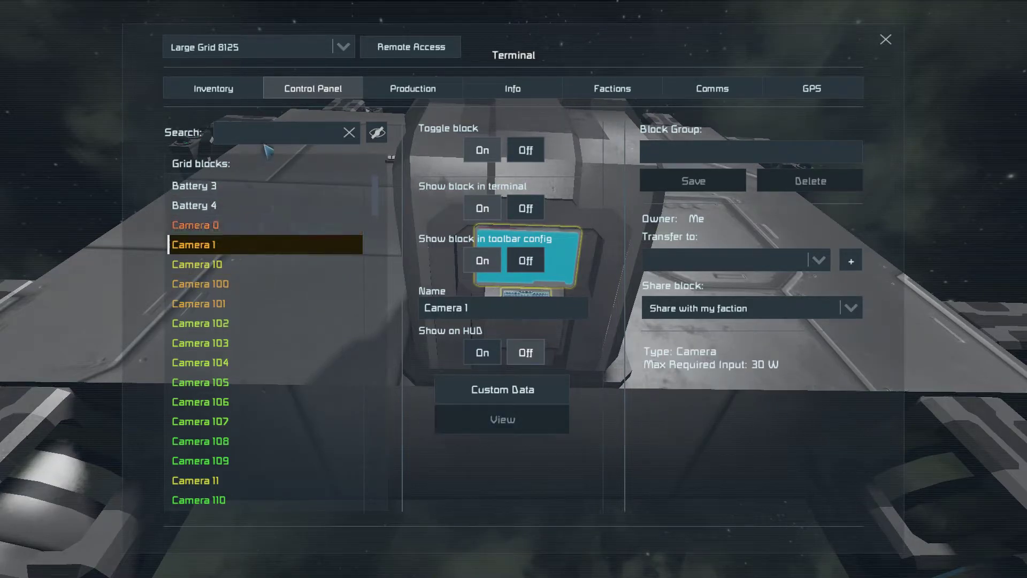
type("cam")
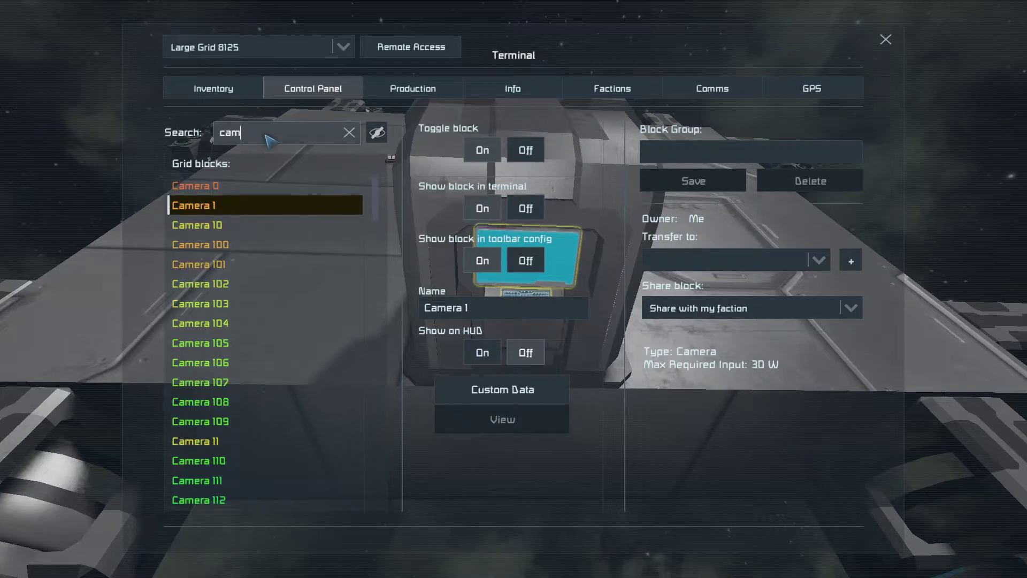
left_click_drag(373, 200, 376, 357)
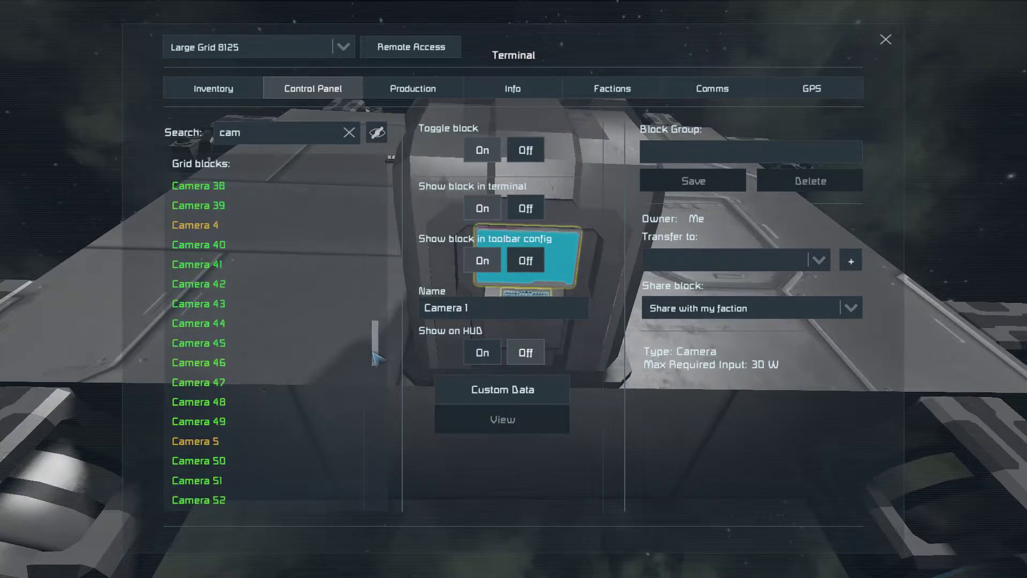
left_click(292, 325)
key("ctrl+a")
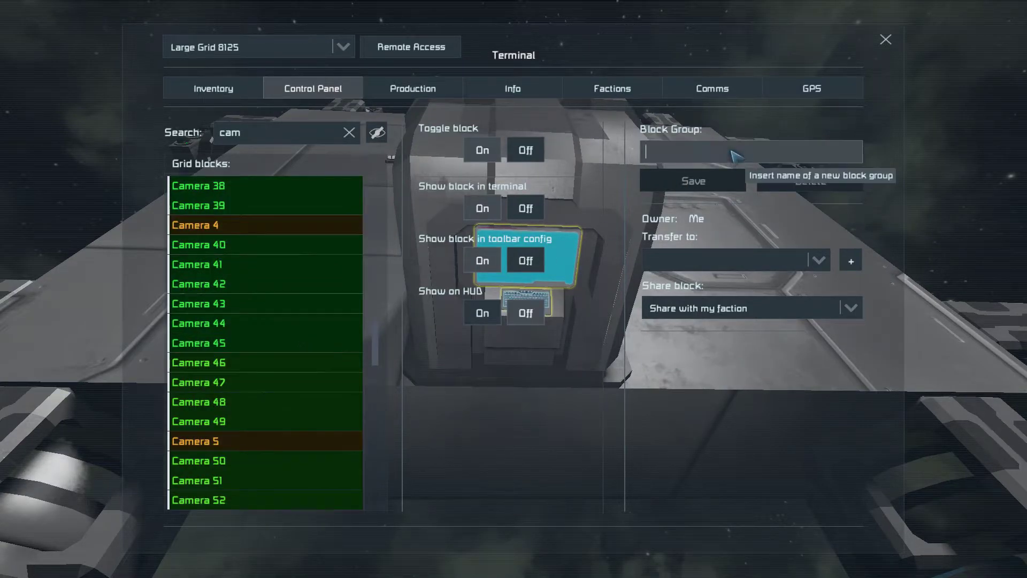
type("Lidar System")
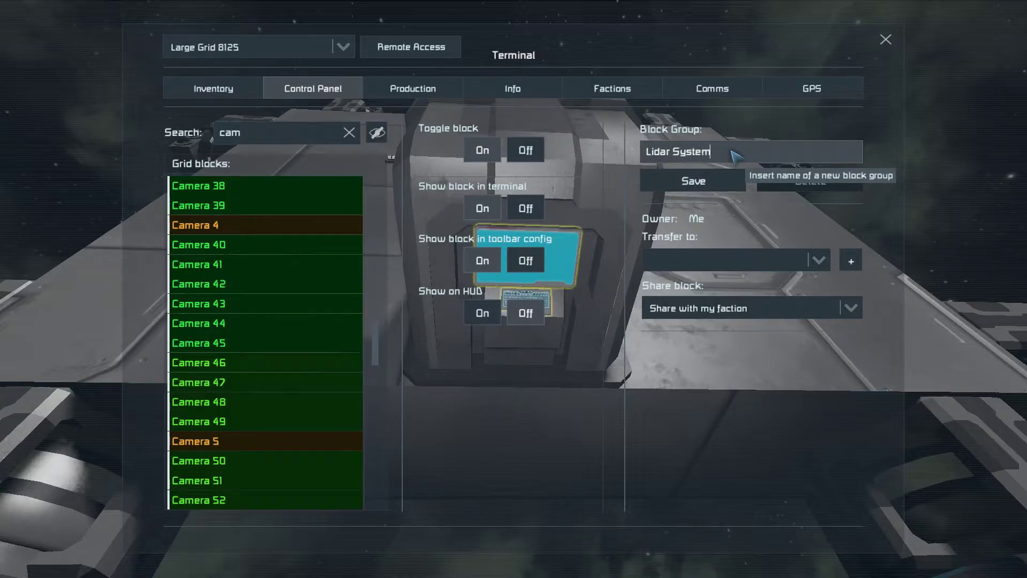
left_click(719, 189)
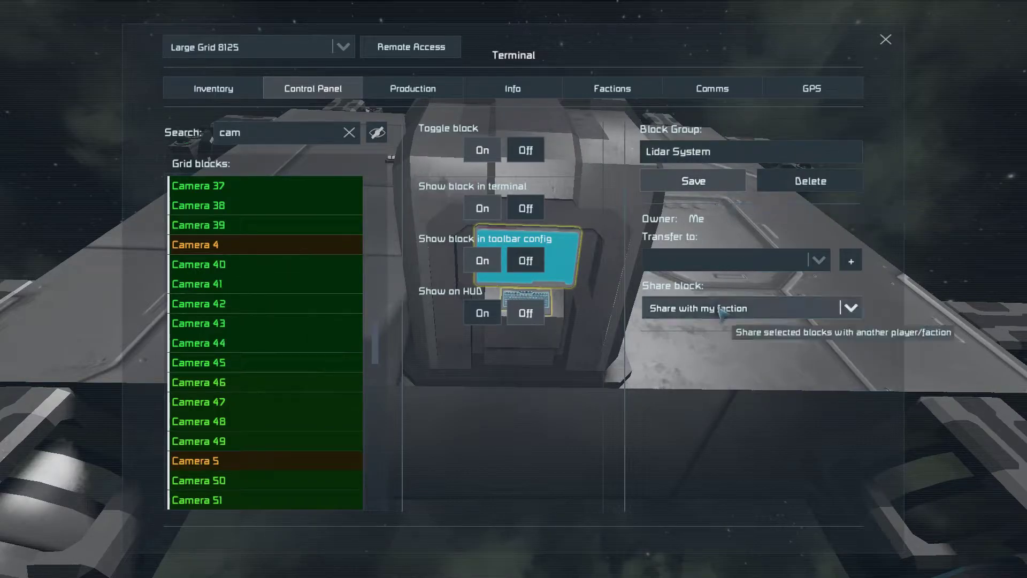
- Reopen the programmable block's terminal to check which required blocks the lidar group still lacks
key("Escape")
key("f")
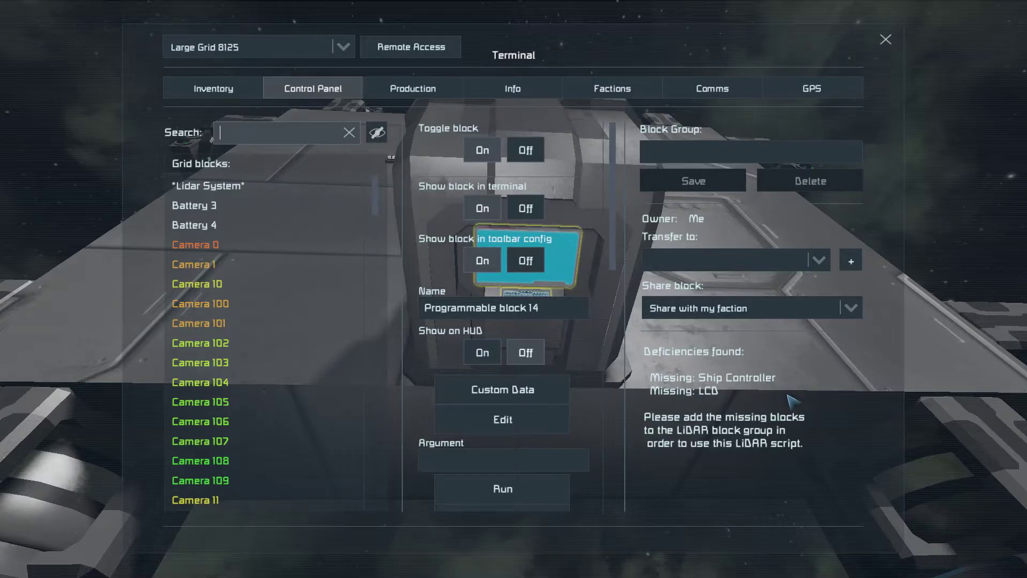
key("Escape")
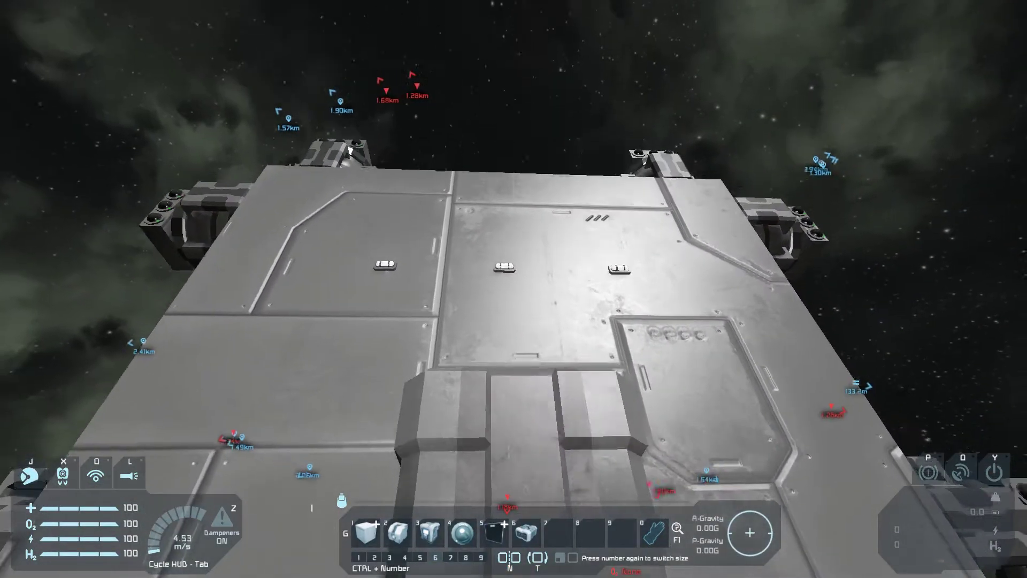
- Rotate a Remote Control block into an upright orientation and place it on the platform behind the programmable block
key("End")
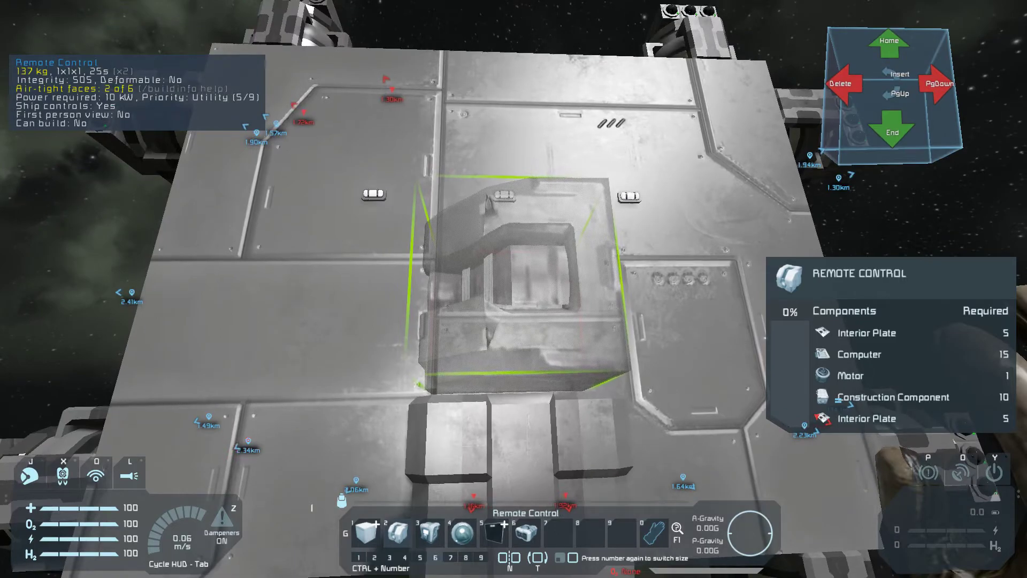
key("End")
key("End")
key("End")
key("End")
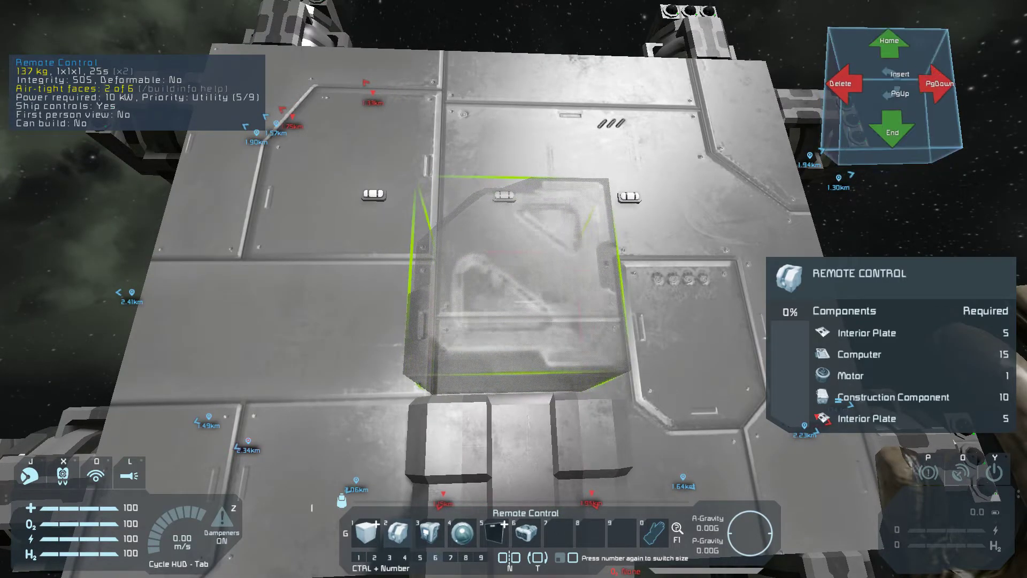
key("End")
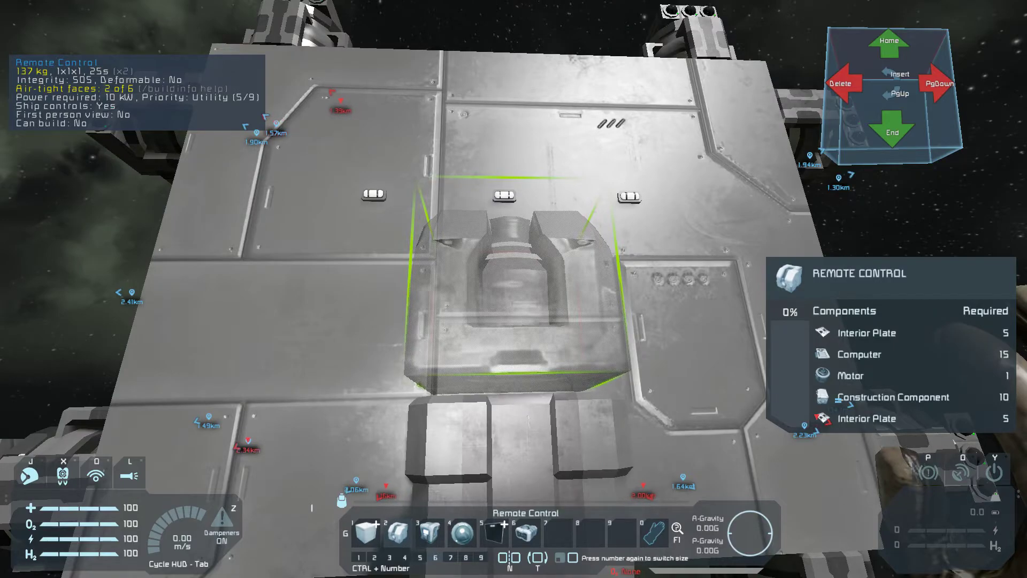
left_click(513, 289)
- Rotate an LCD Panel so its screen stands upright and place it beside the programmable block
key("a")
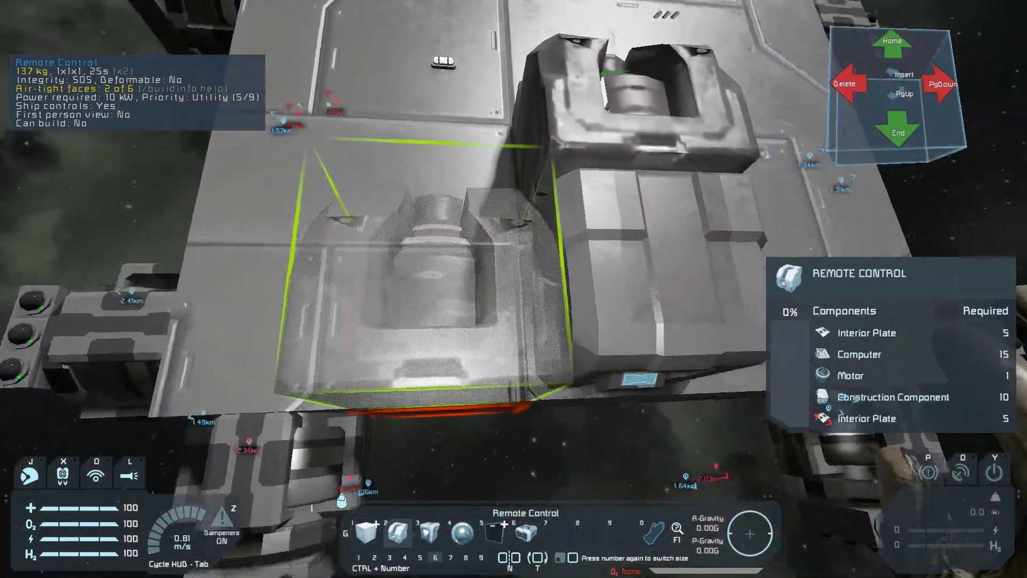
key("5")
key("Page_Up")
key("Page_Up")
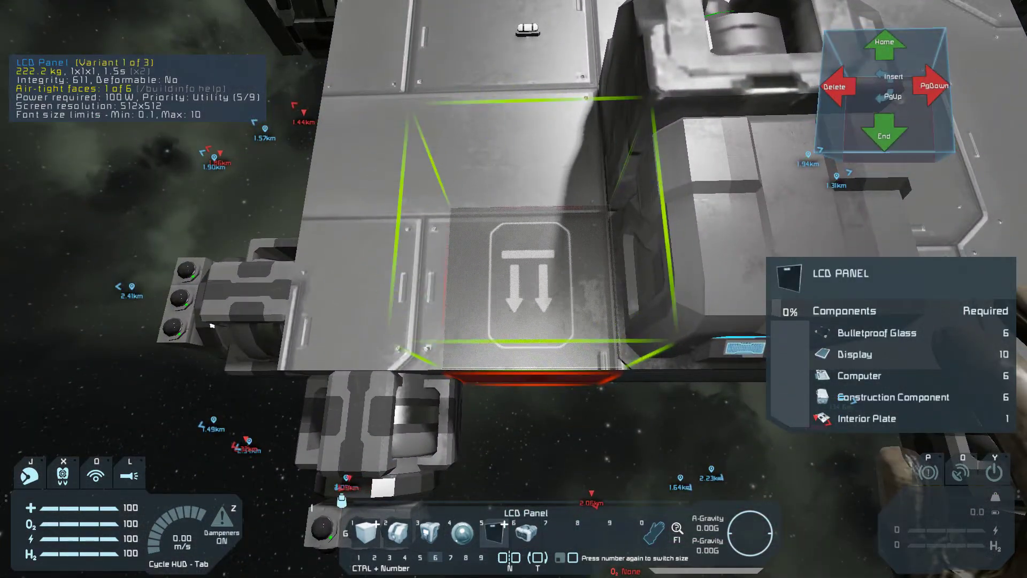
key("Page_Up")
key("Home")
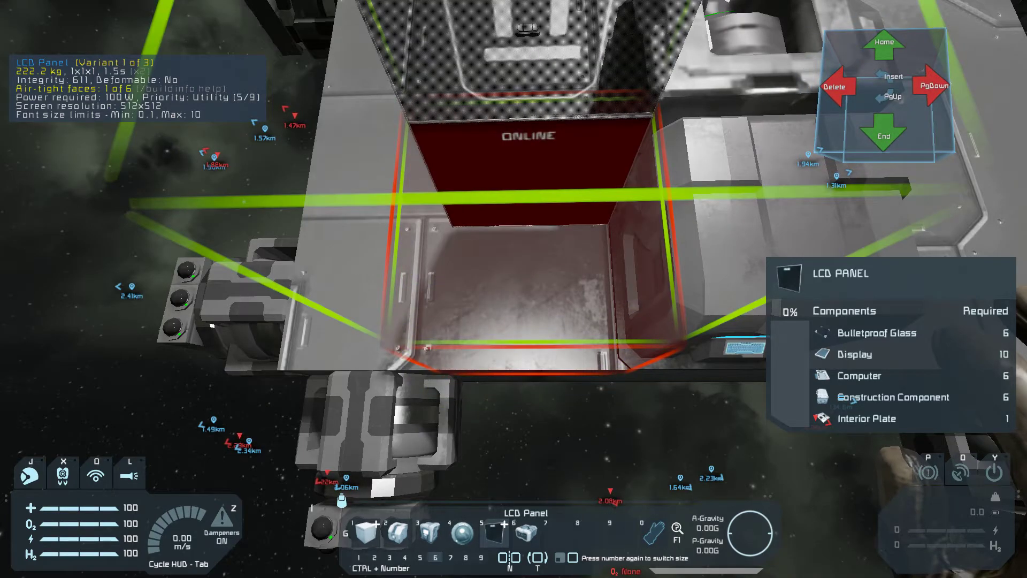
left_click(513, 289)
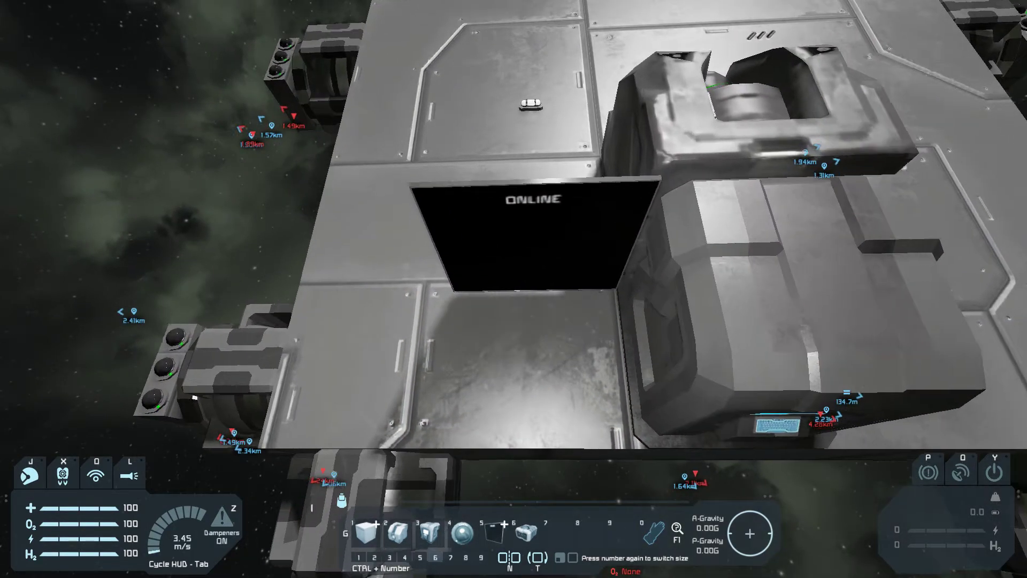
- Add the remote control to the Lidar System block group and save the group
key("k")
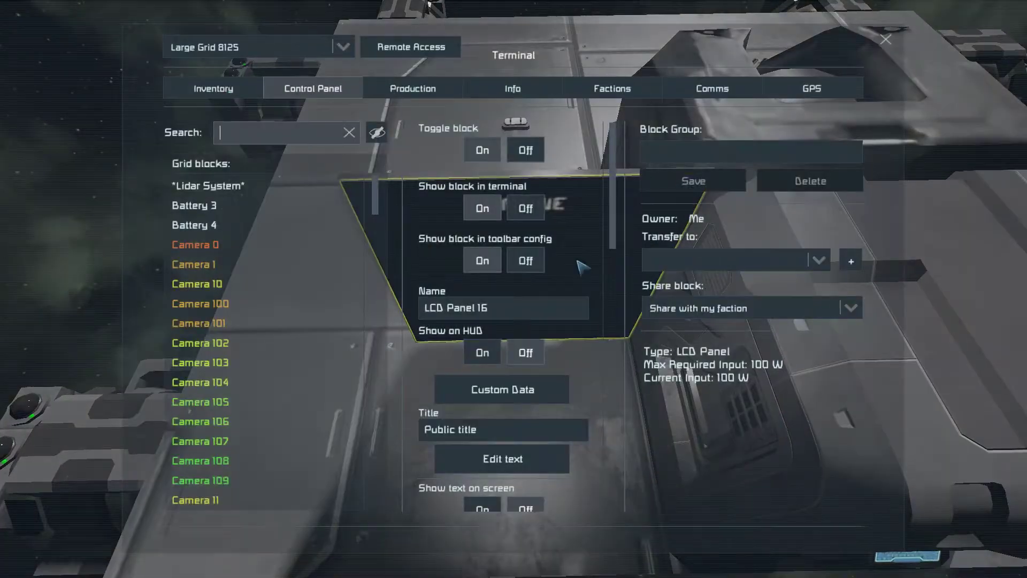
left_click(307, 185)
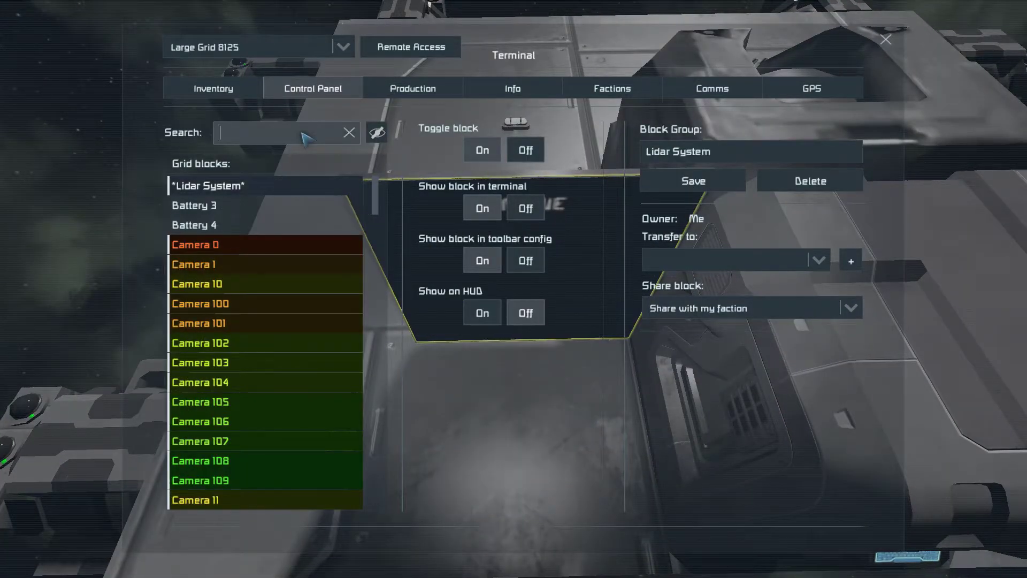
type("remote")
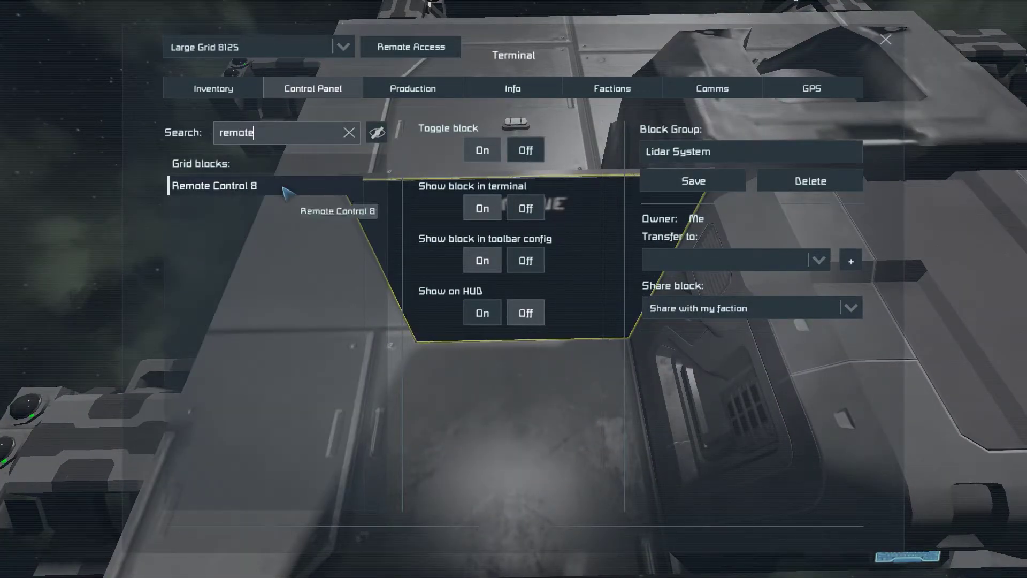
left_click(287, 192, "ctrl")
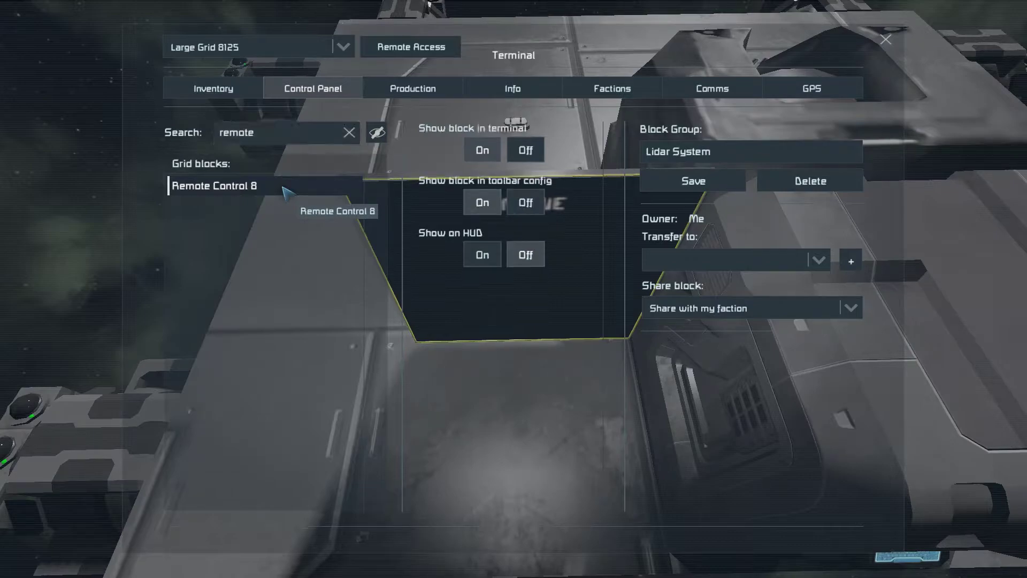
left_click(726, 184)
- Find the LCD panel among the grid blocks, add it to the Lidar System group and save the group
left_click(349, 132)
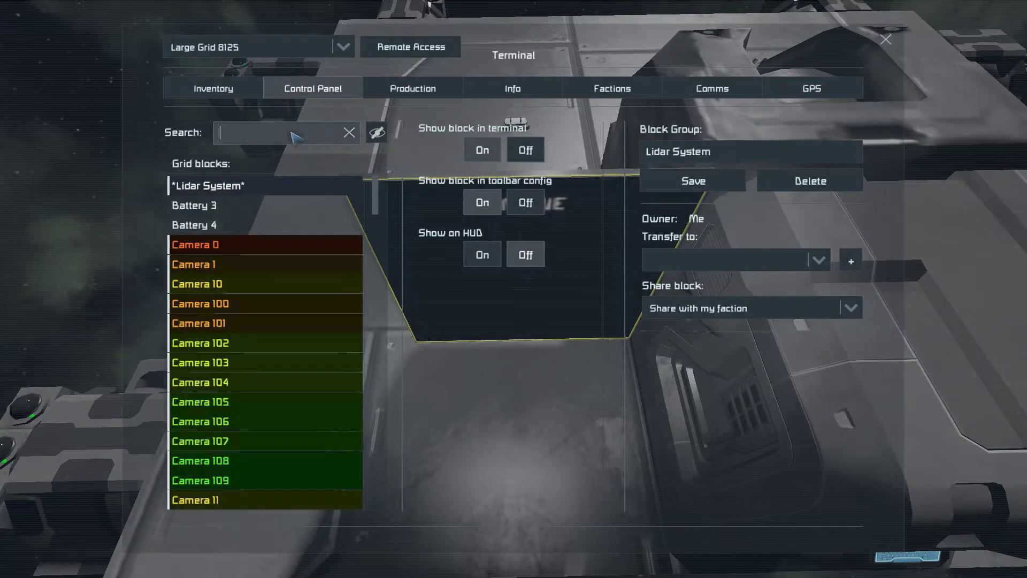
type("lcd")
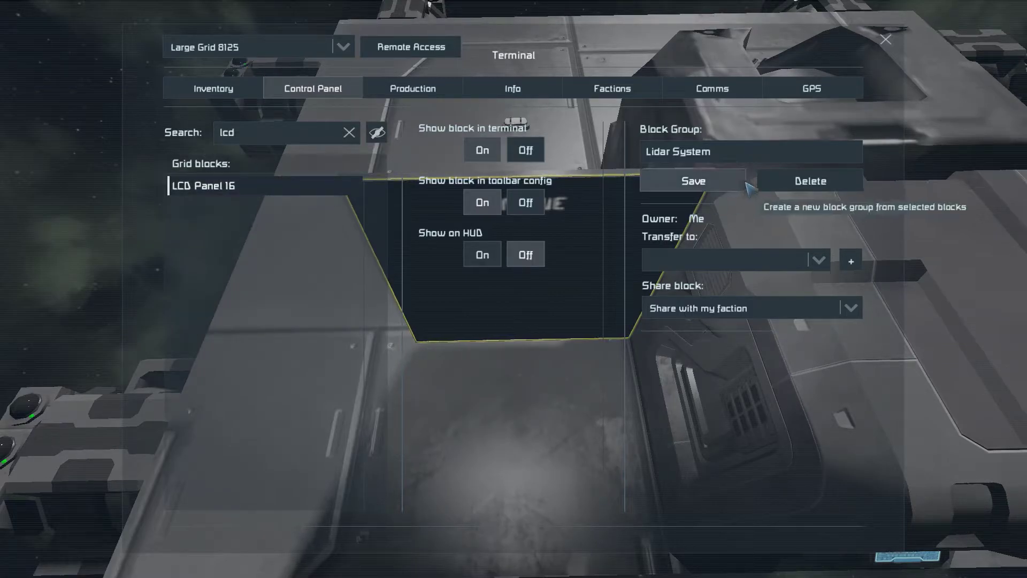
left_click(690, 181)
key("Escape")
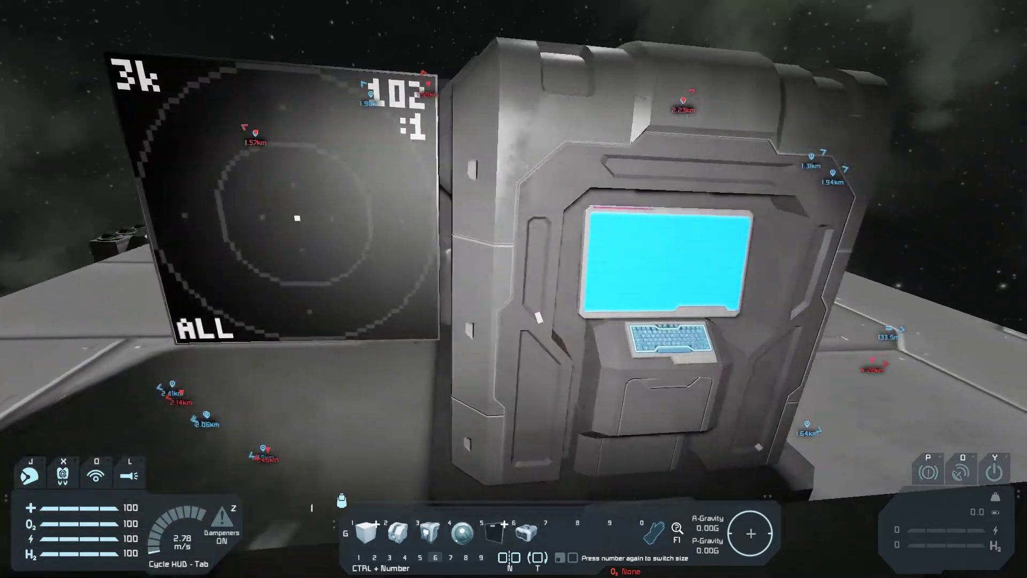
- Open the programmable block's terminal and check how the script tags the camera and remote control names
key("f")
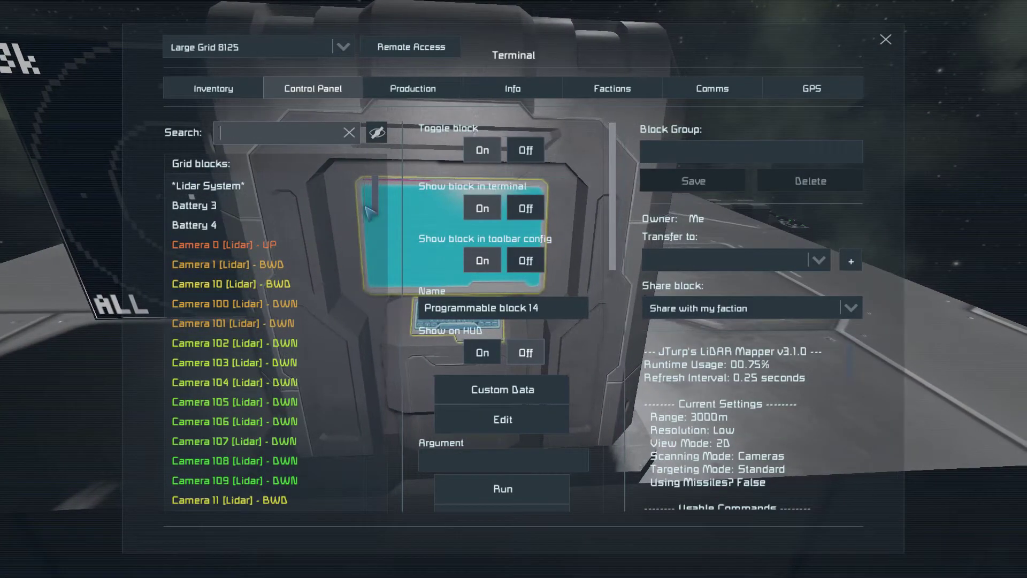
mouse_move(381, 199)
left_mouse_down()
mouse_move(373, 281)
mouse_move(374, 191)
left_mouse_up()
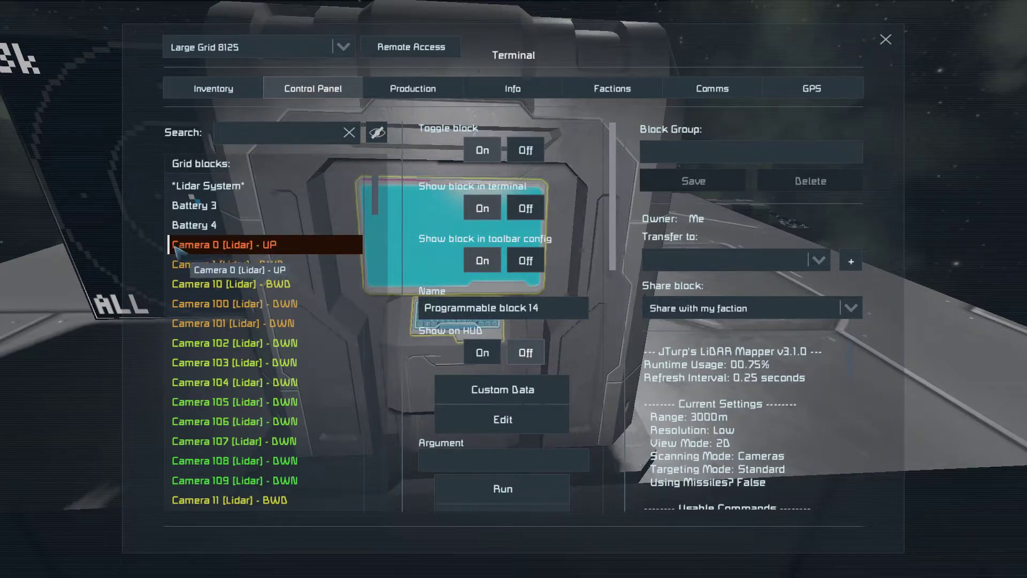
left_click(175, 247)
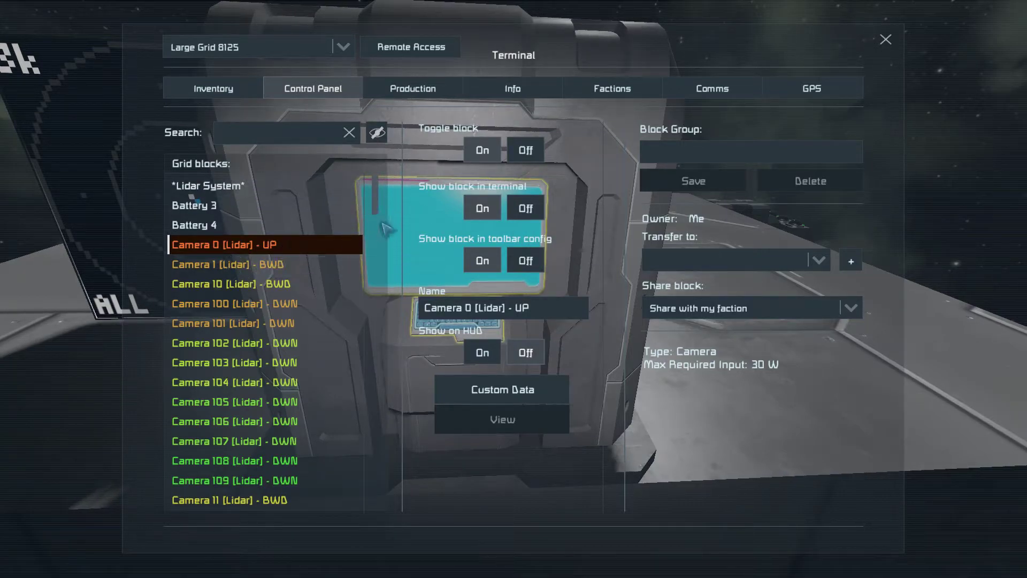
left_click_drag(374, 198, 375, 490)
- Read the programmable block's current settings, custom data examples and the commands usable as arguments
left_click(248, 324)
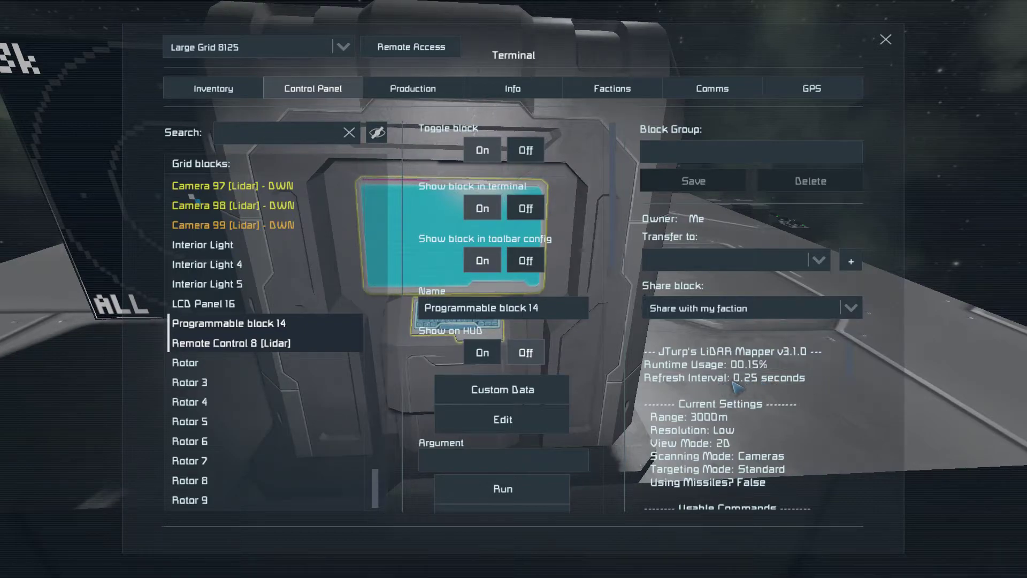
scroll(709, 380, "down", 3)
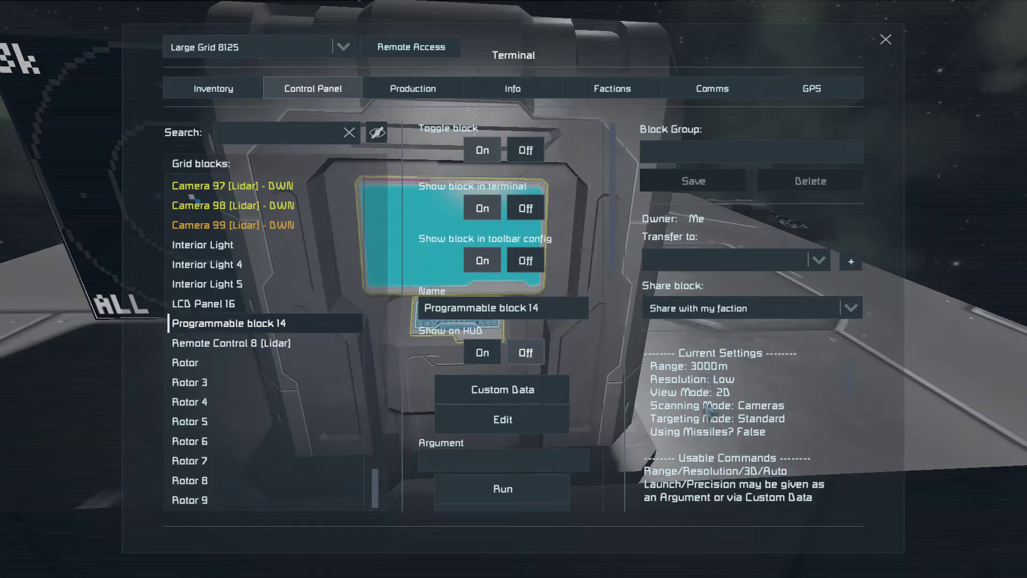
left_click_drag(849, 386, 851, 407)
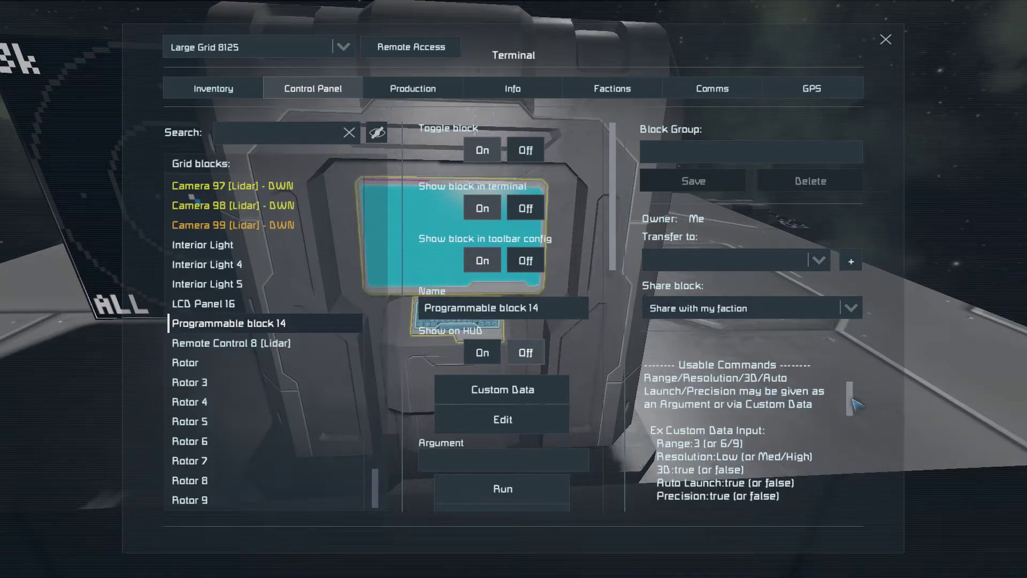
scroll(852, 409, "down", 2)
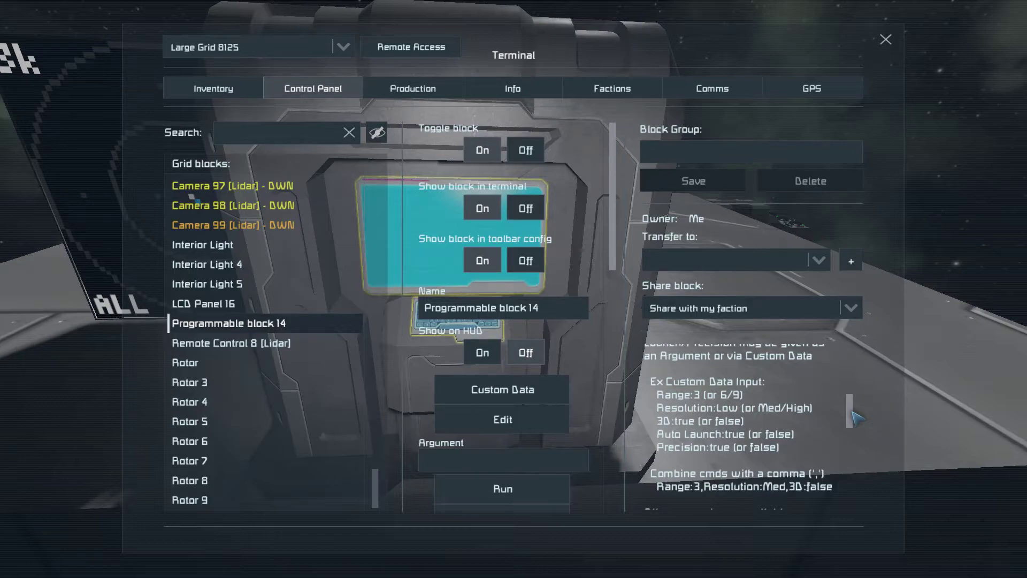
scroll(855, 417, "down", 2)
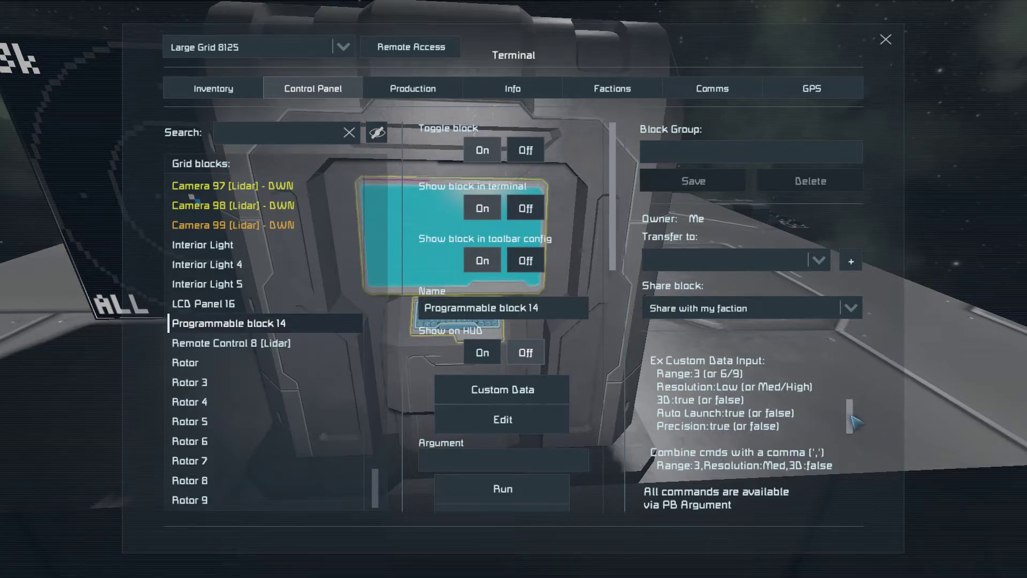
mouse_move(855, 422)
left_mouse_down()
mouse_move(856, 437)
mouse_move(854, 425)
left_mouse_up()
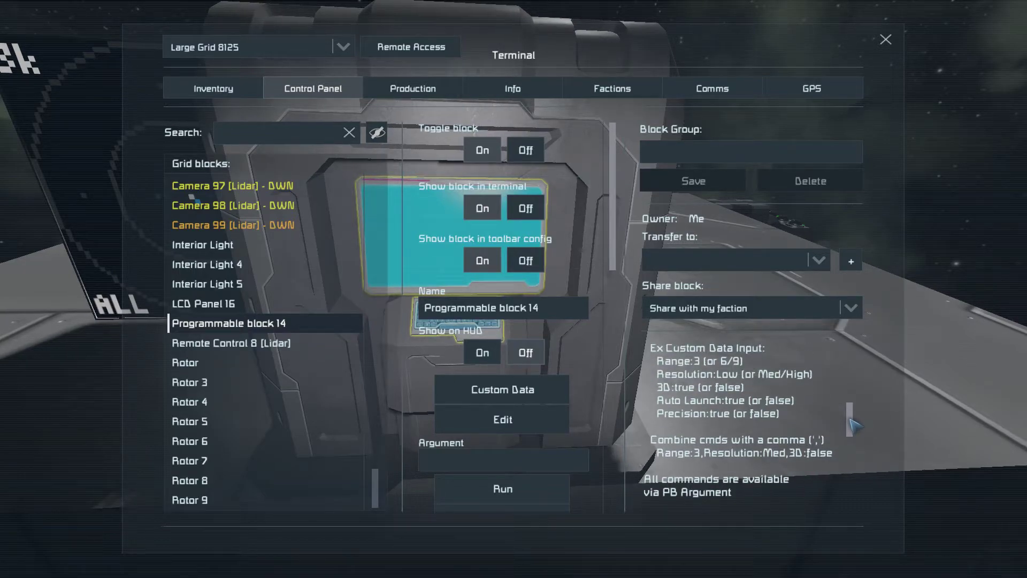
left_click_drag(855, 422, 854, 419)
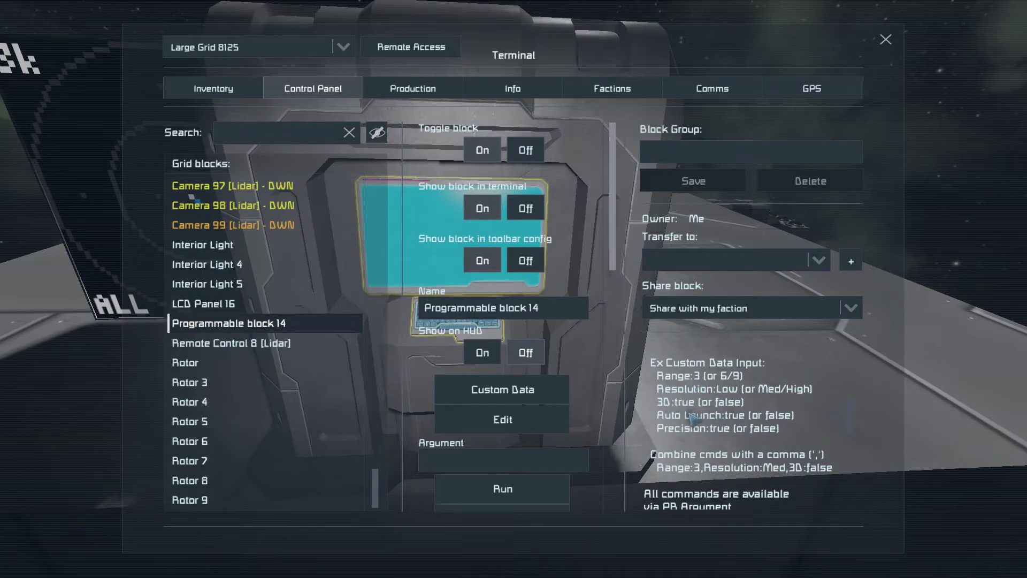
left_click_drag(851, 416, 851, 428)
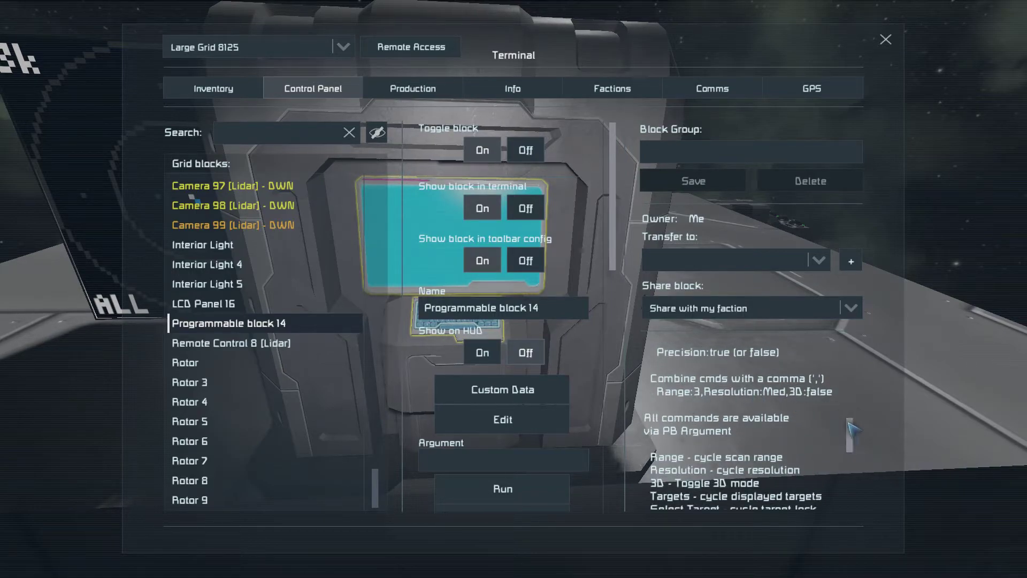
left_click_drag(852, 428, 852, 433)
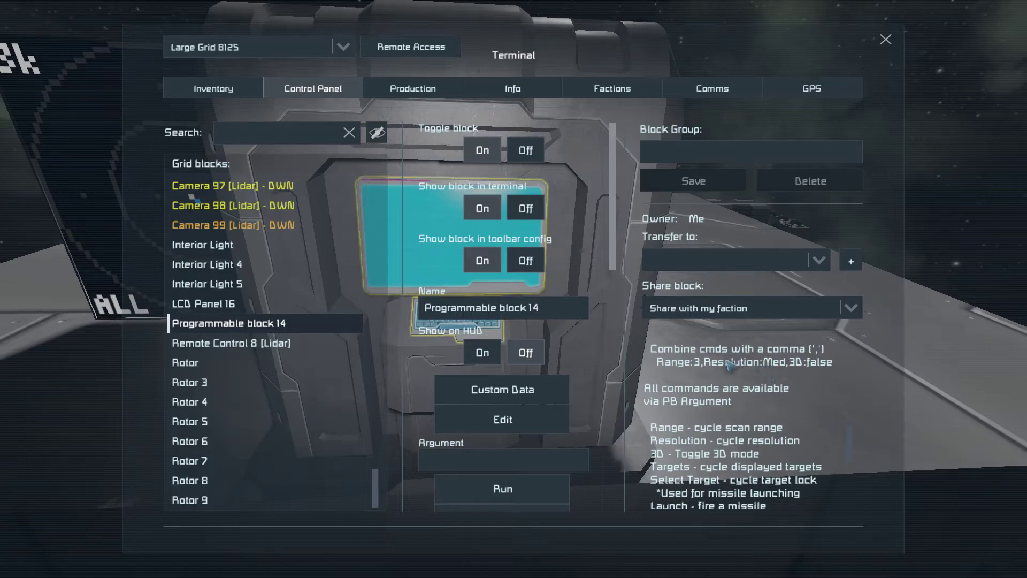
- Enter "range:3, resolution:med, precision:false" on one comma-separated line in the programmable block's custom data
left_click(512, 398)
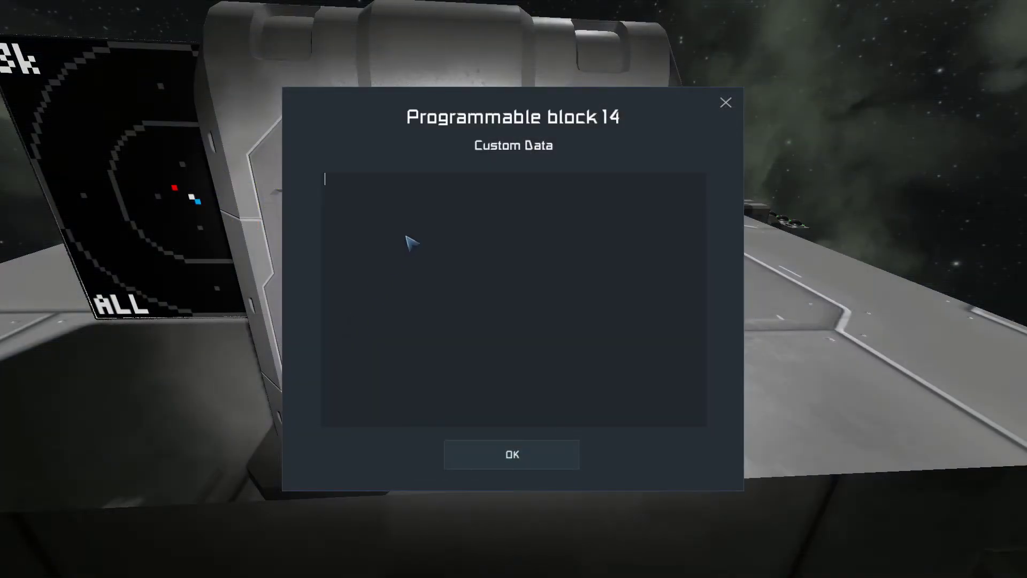
type("range:3, resolution:med")
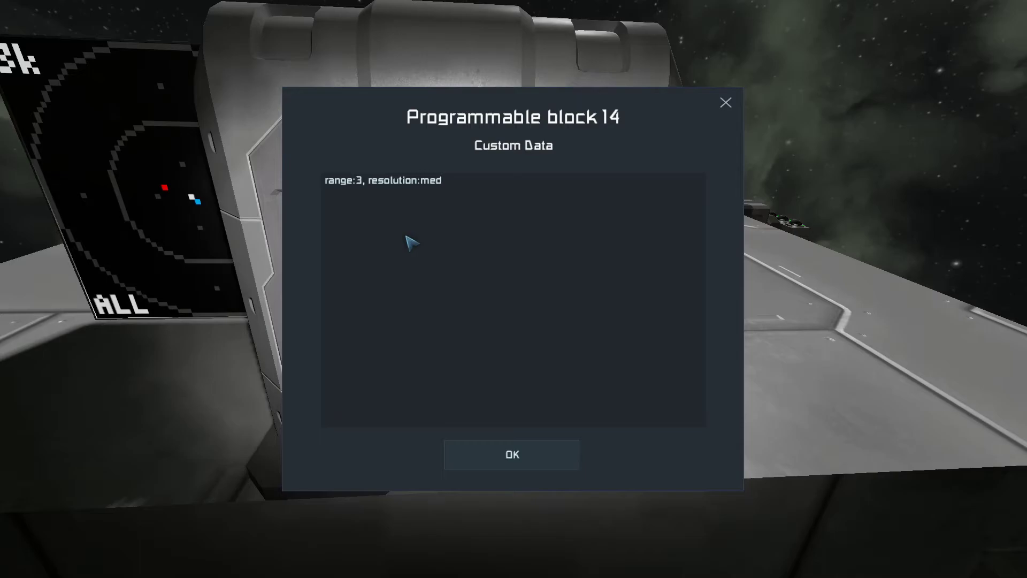
type(", precision:false")
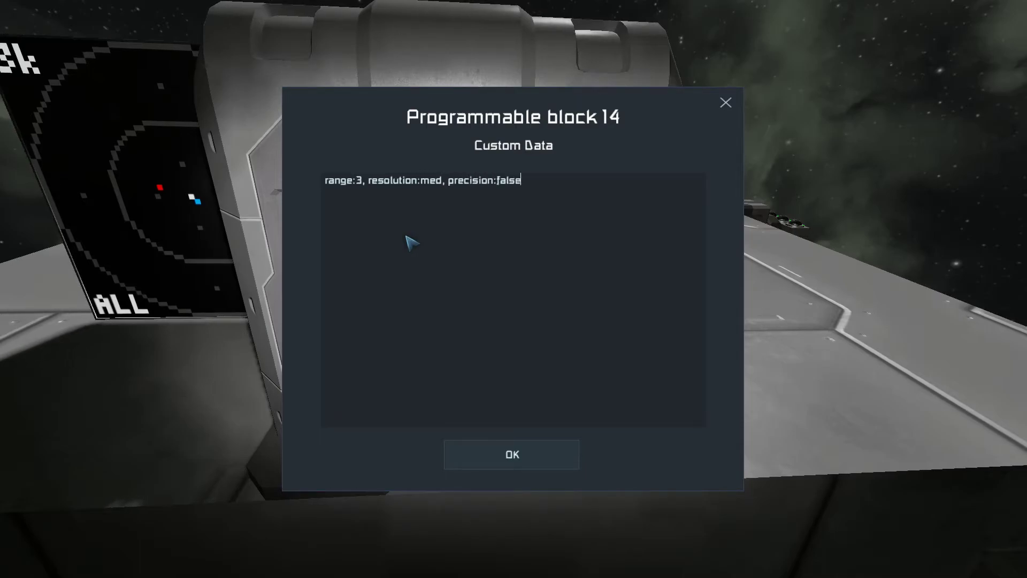
- Add "OR" and a one-command-per-line version: range:3, resolution:med, precision:false and auto launch:false
type("OR")
key("Return")
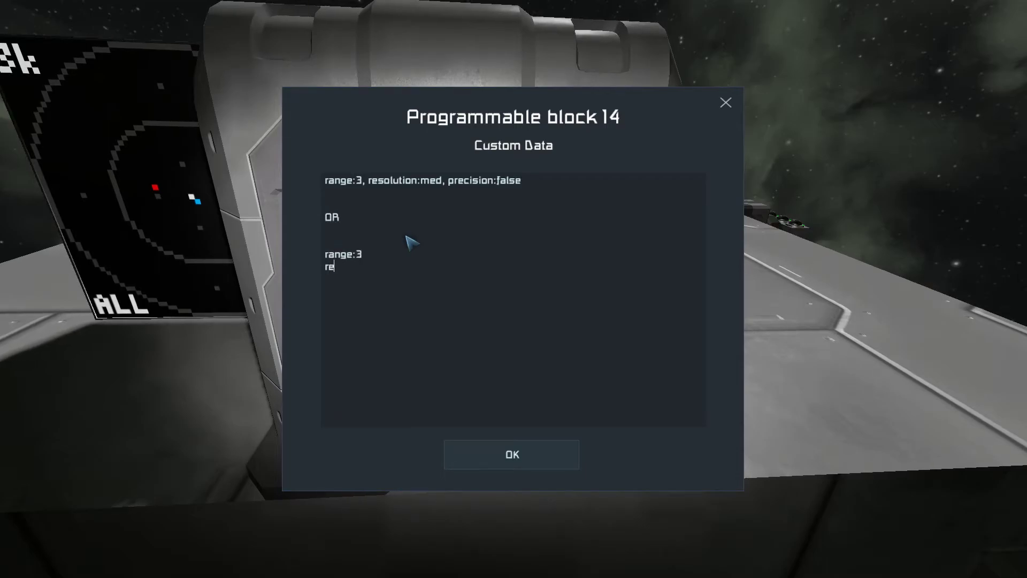
type("solution:med p")
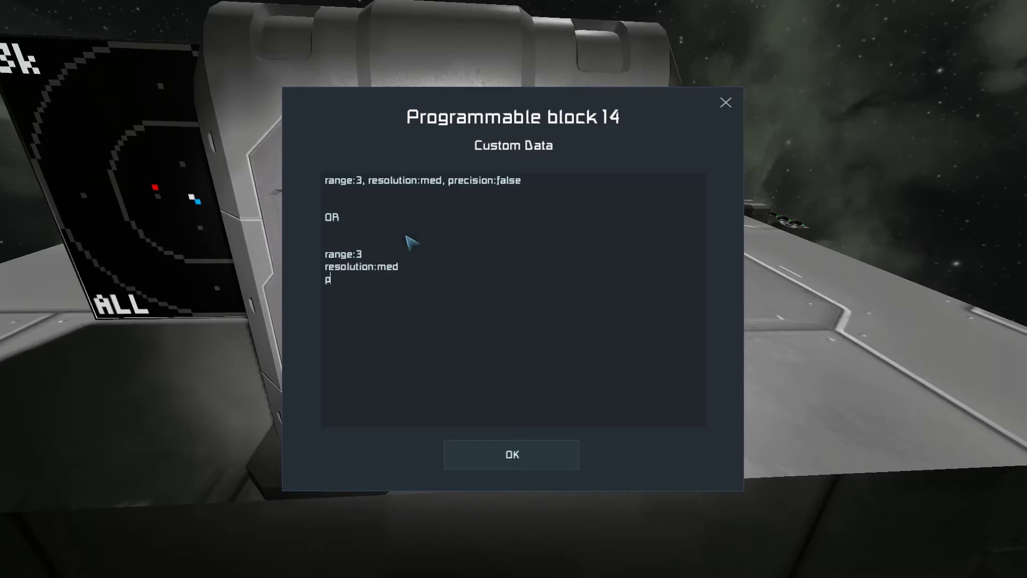
type("recision:fal")
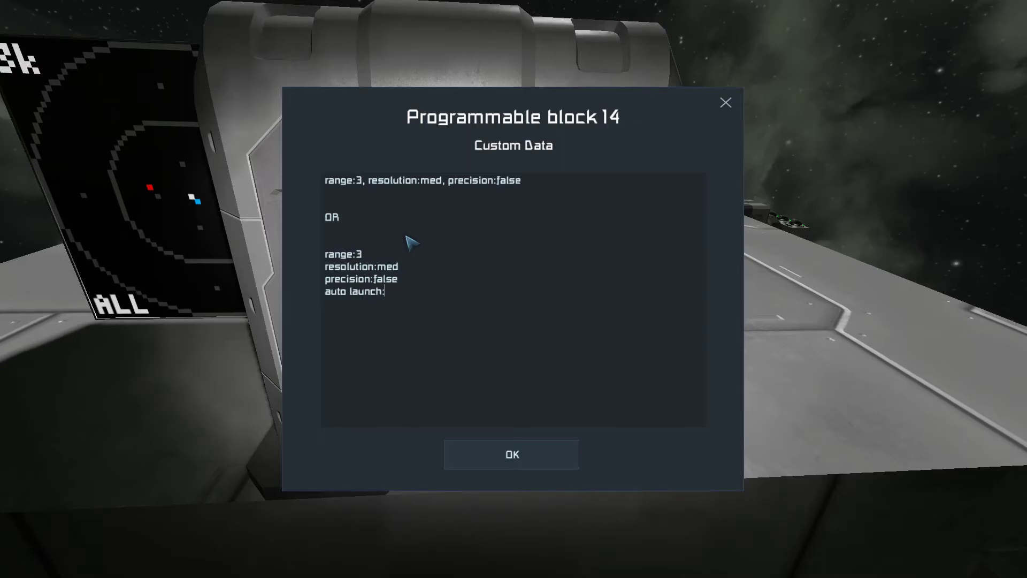
type("se")
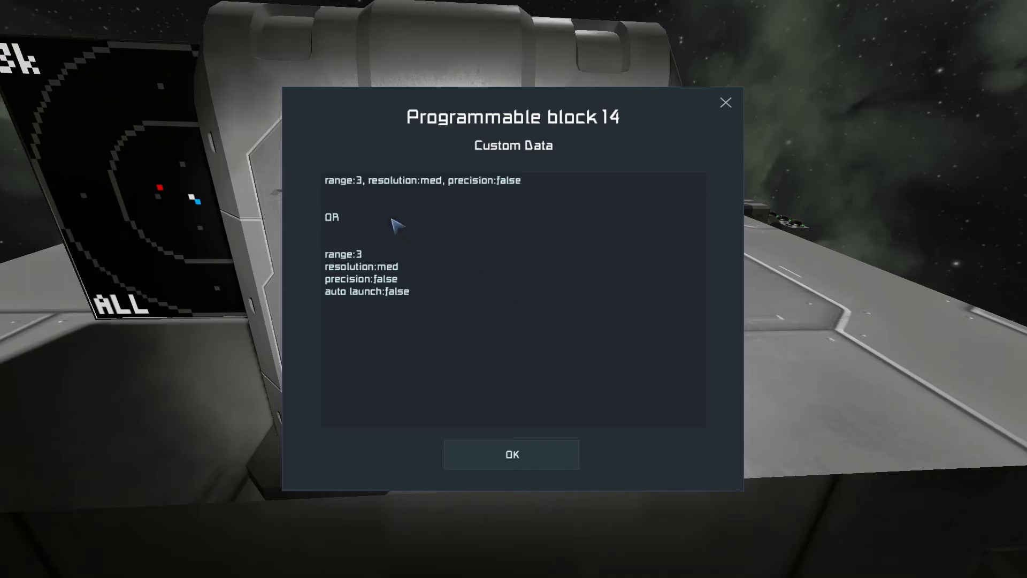
- Delete the comma-separated line, the "OR" and the blank lines, save the custom data and leave the terminal
left_click_drag(339, 217, 328, 182)
key("BackSpace")
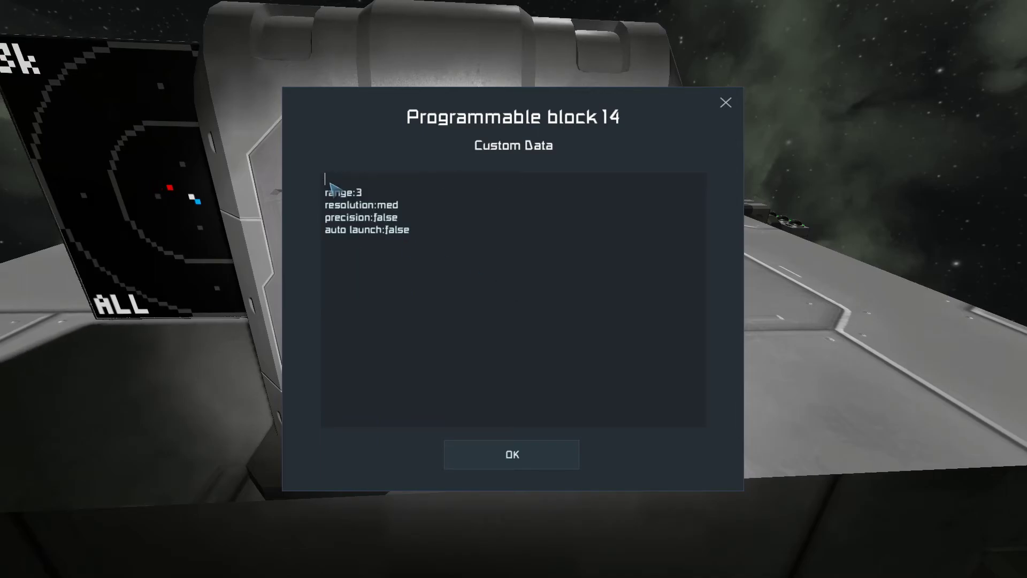
key("Delete")
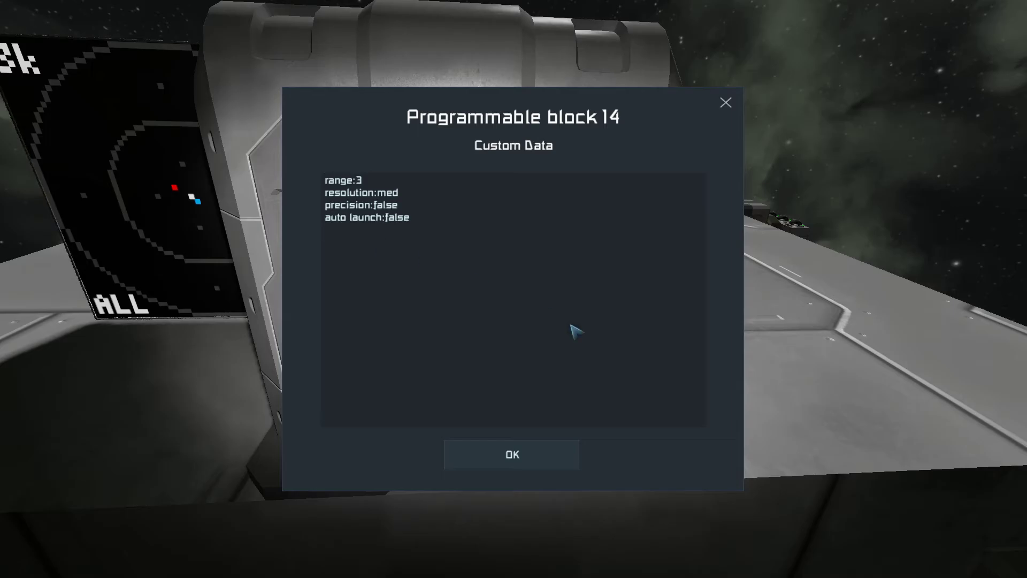
left_click(512, 454)
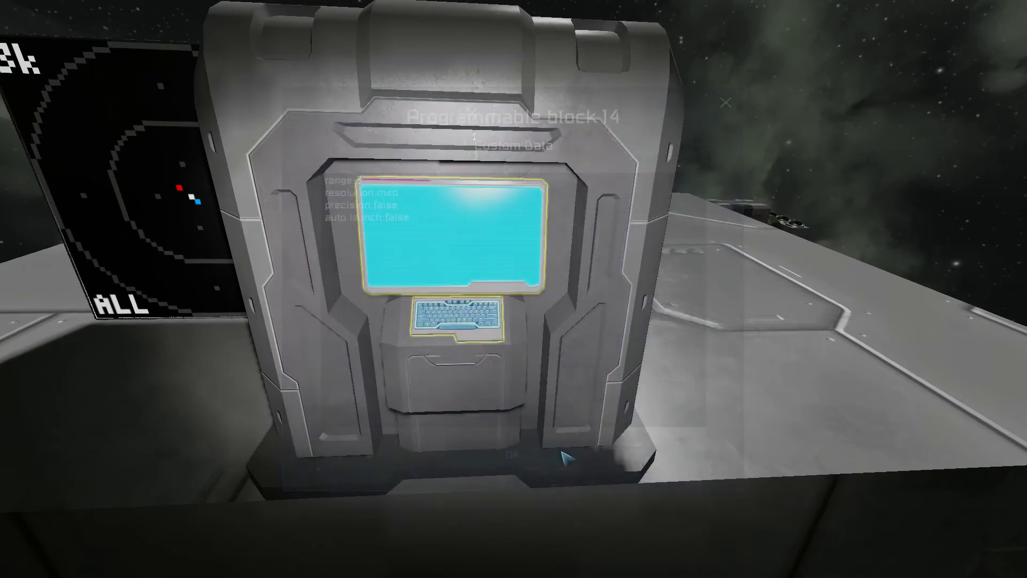
key("Escape")
- Examine the lidar map on the LCD from several angles, checking its range, scale, target filter and plotted contacts
key("a")
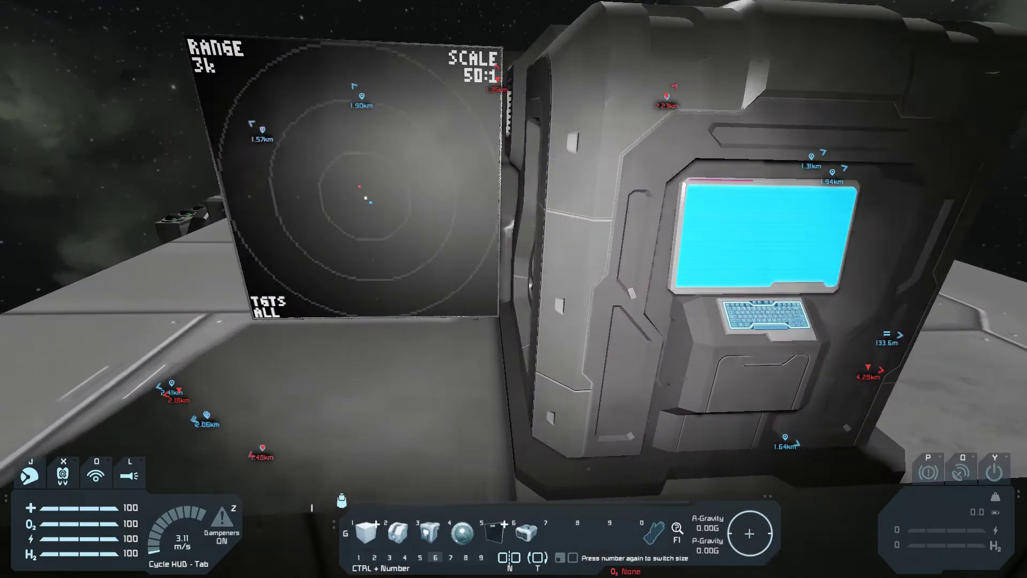
key("w")
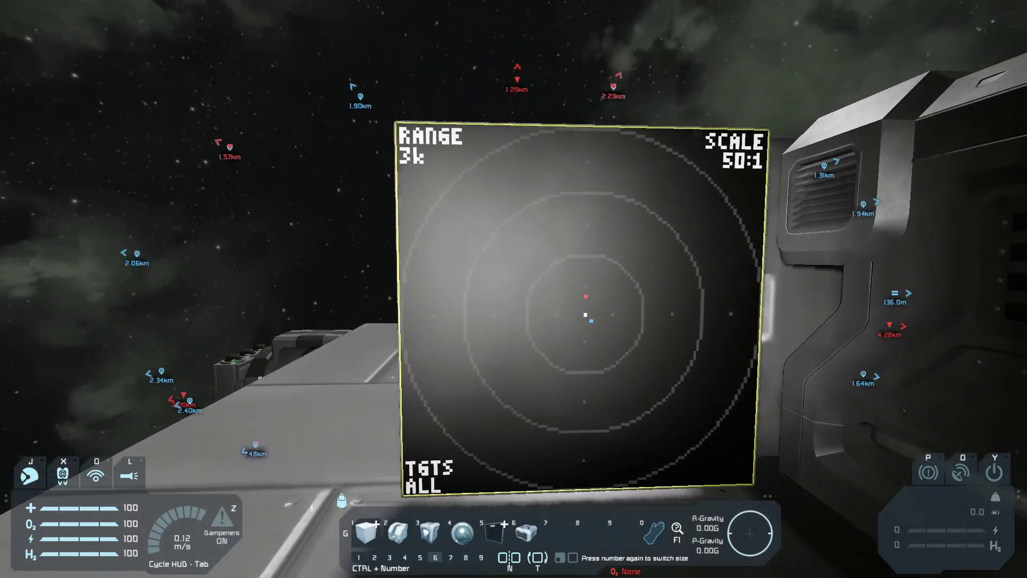
key("s")
key("w")
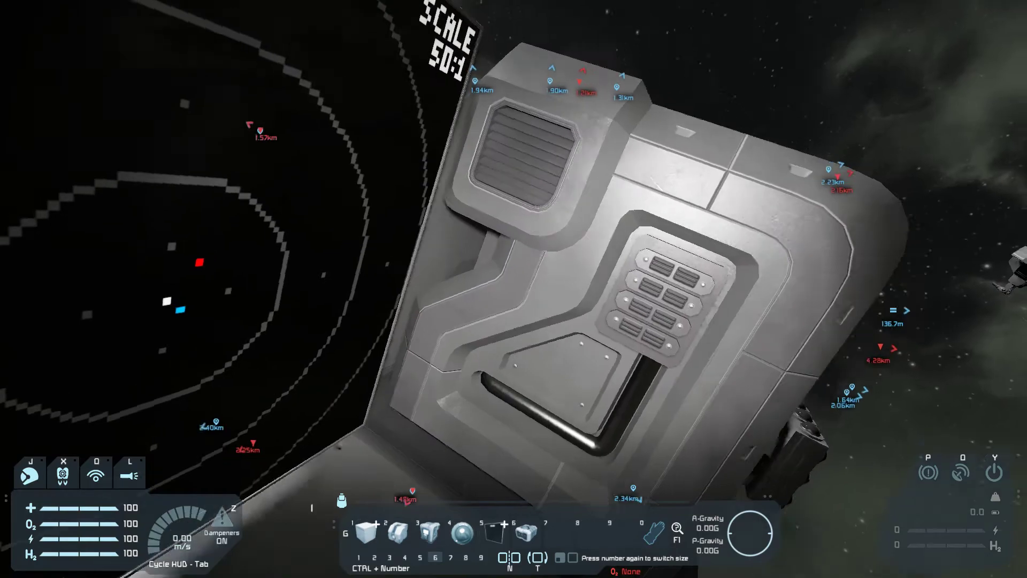
key("e")
key("w")
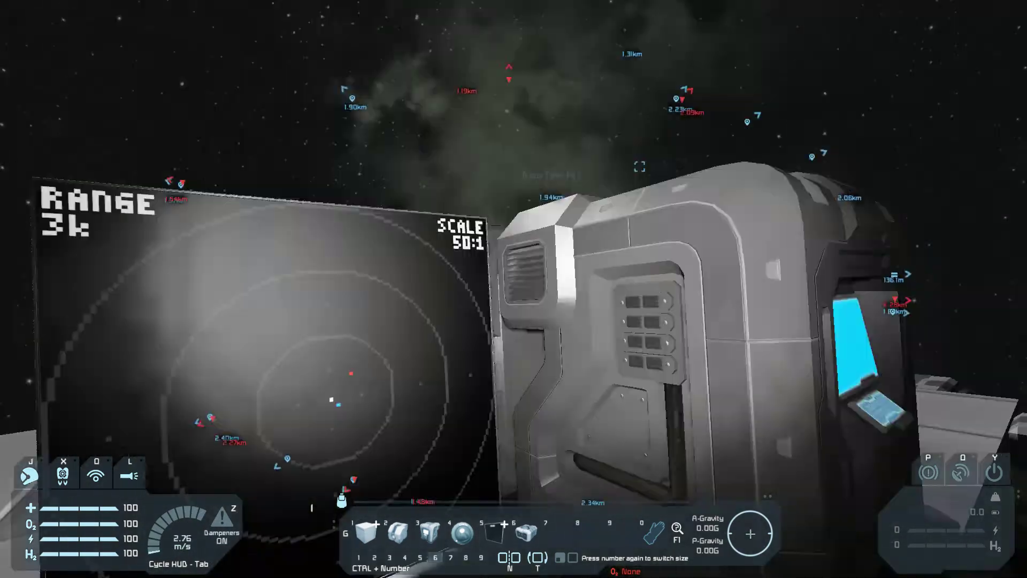
key("s")
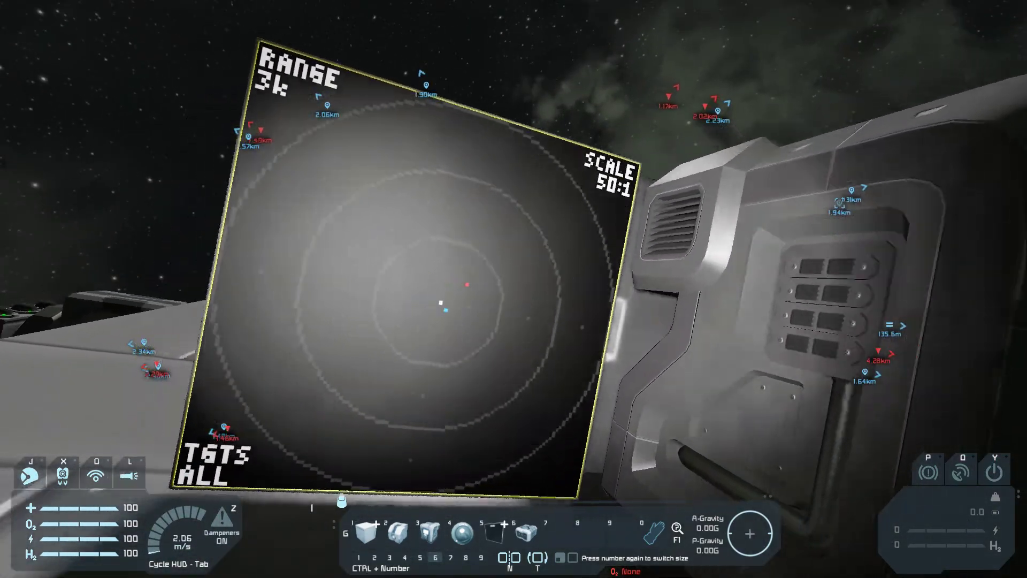
key("space")
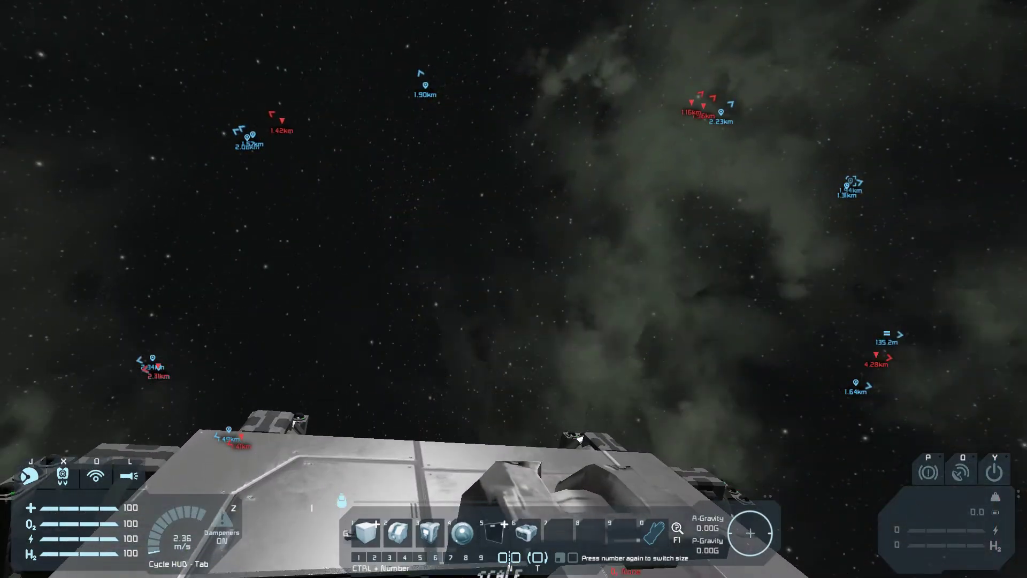
- Return to the programmable block, add "3d:true" below the range line in its custom data, save and leave the terminal
key("c")
key("d")
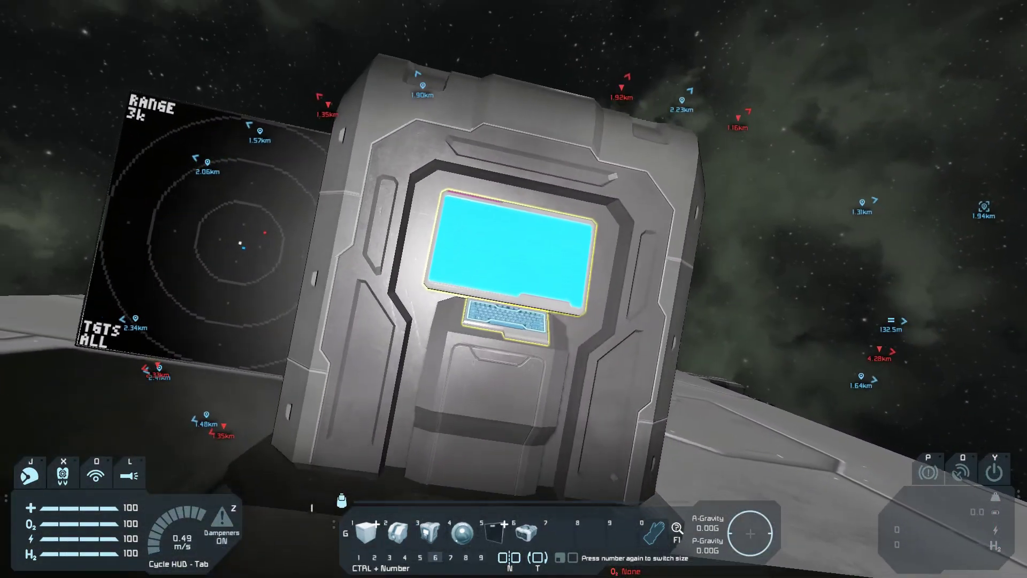
key("f")
left_click(499, 389)
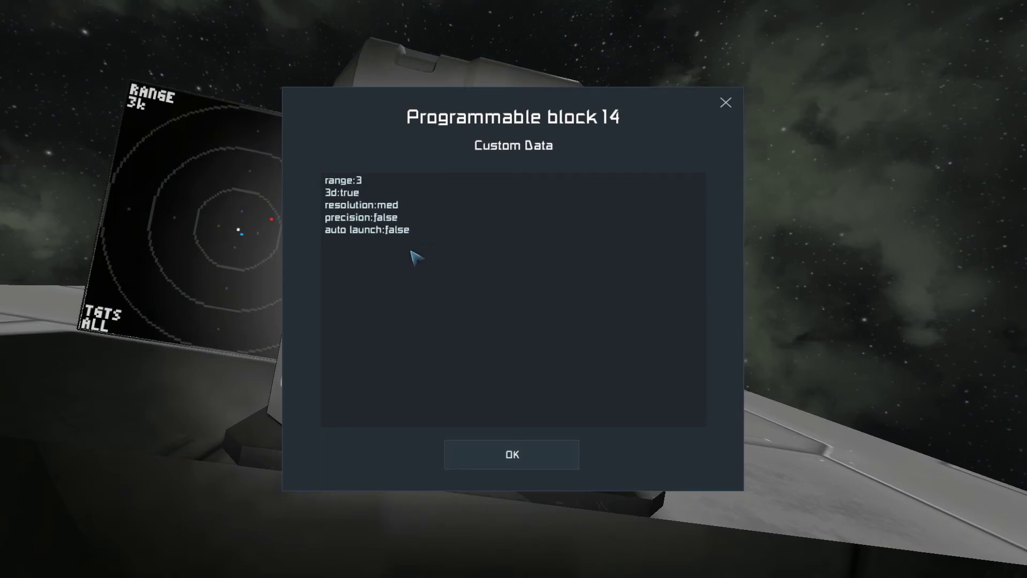
left_click(527, 450)
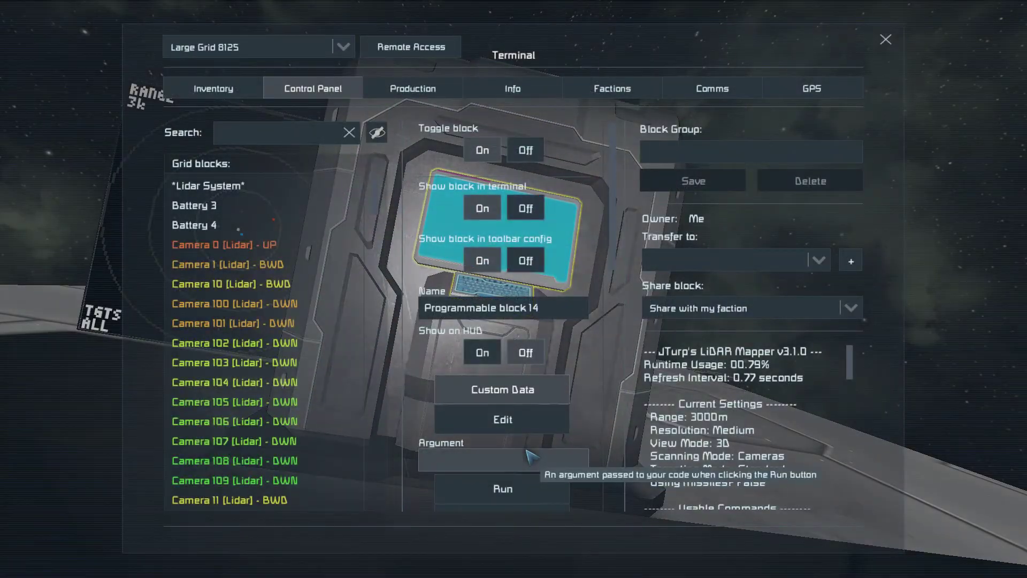
key("Escape")
- Inspect the lidar map on the LCD in 3D mode and fly around the ship to examine its rotor-mounted arrays
key("a")
key("space")
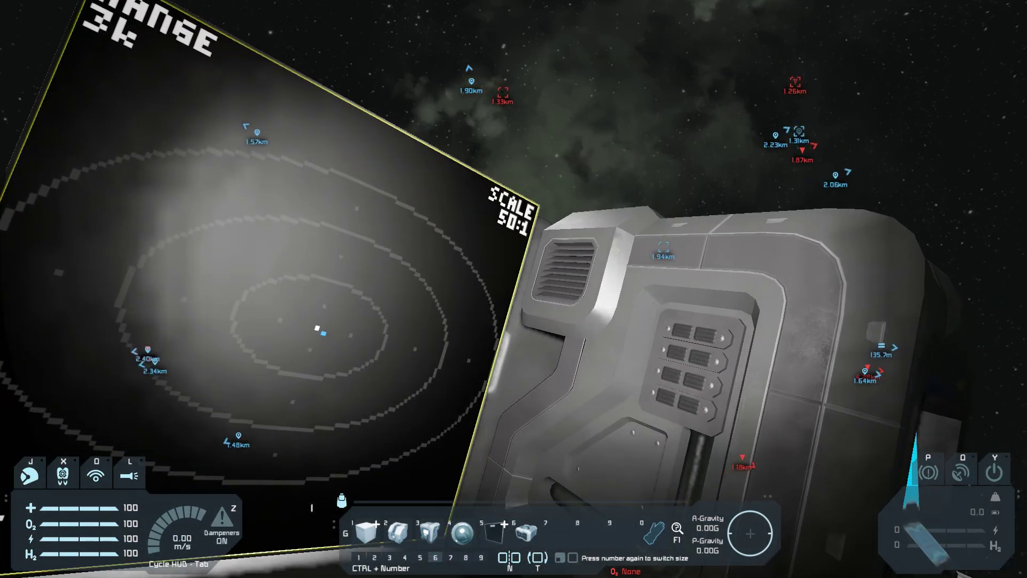
key("w")
key("c")
key("s")
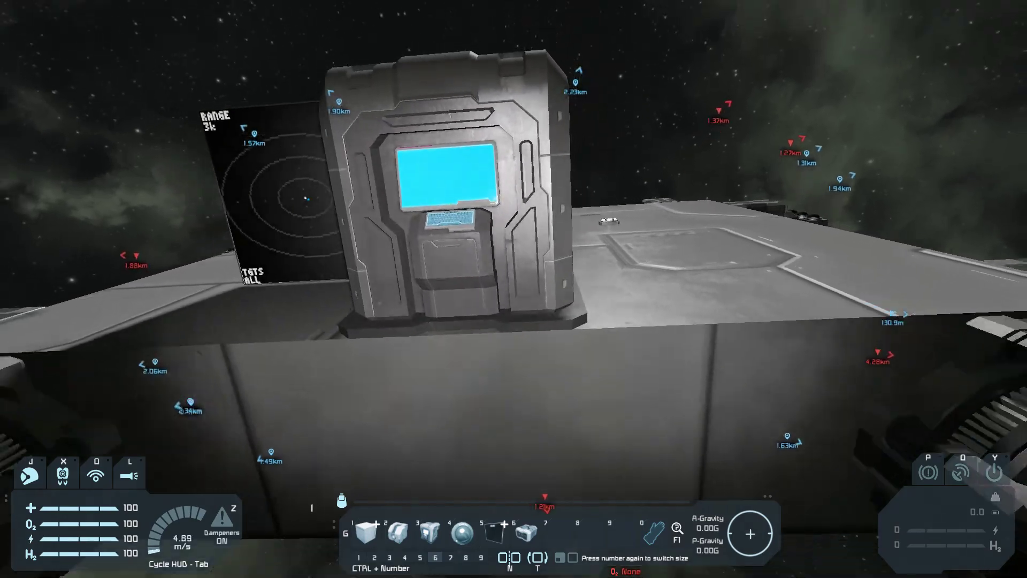
key("d")
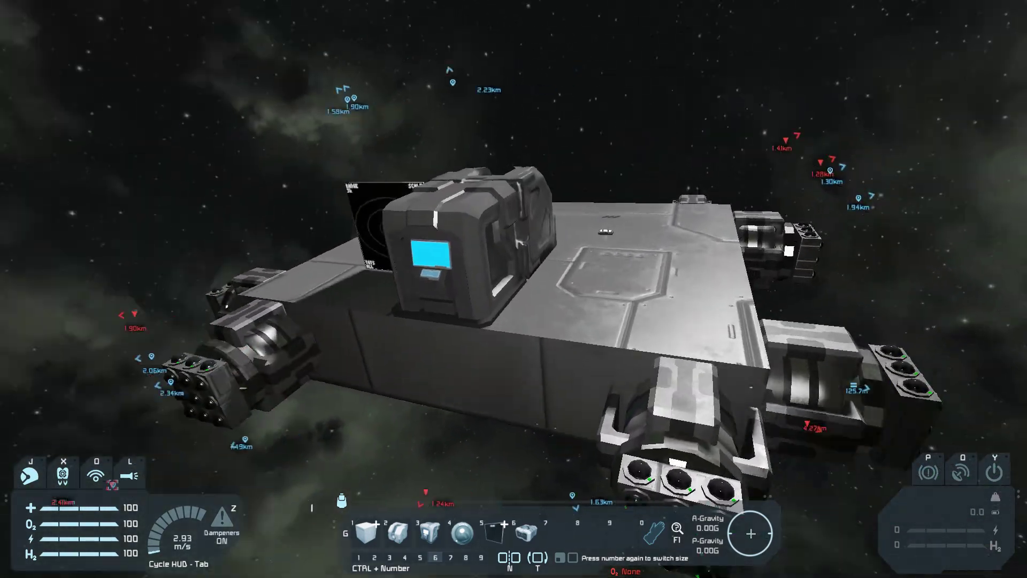
key("d")
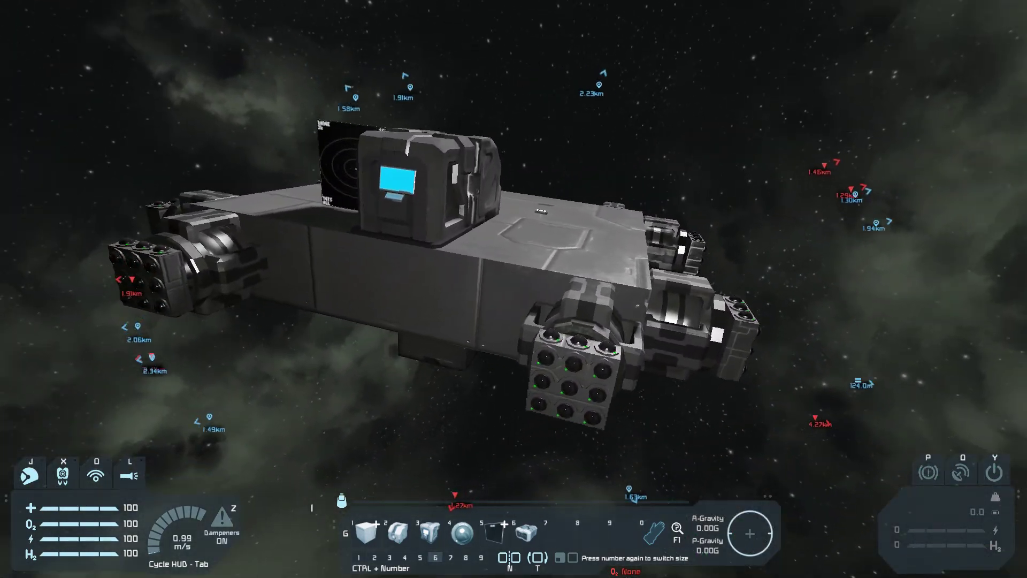
key("e")
key("space")
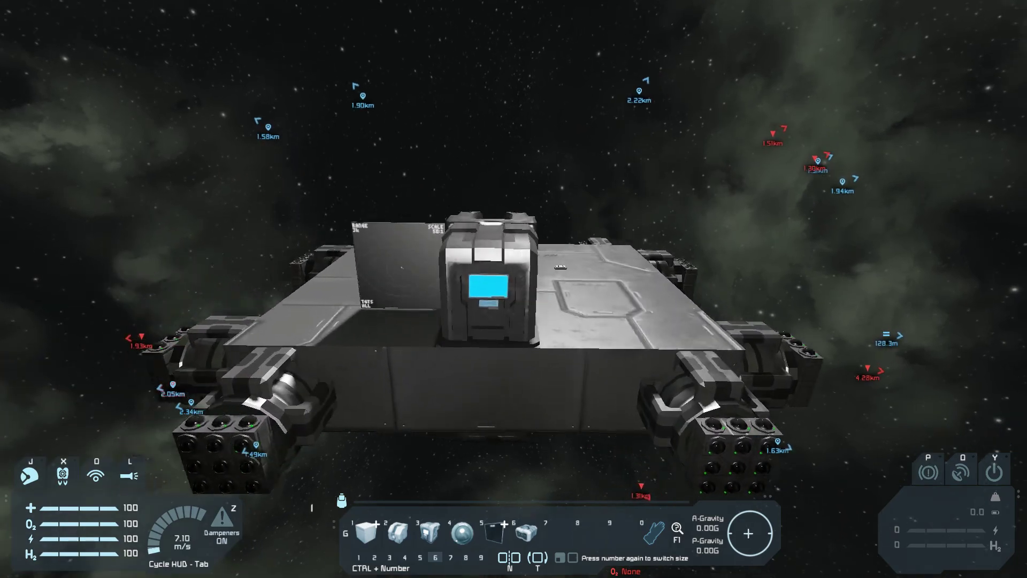
key("a")
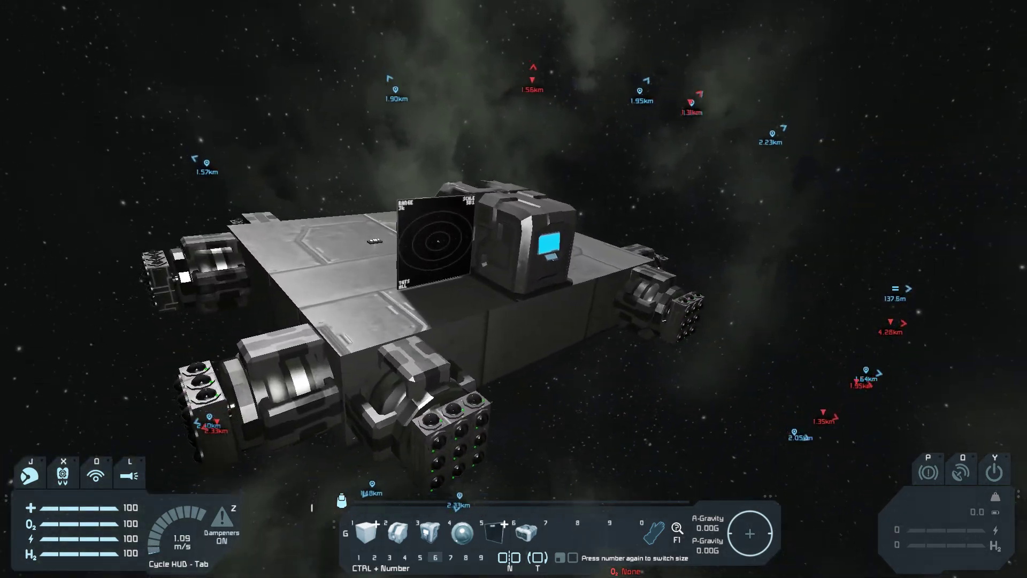
key("e")
key("space")
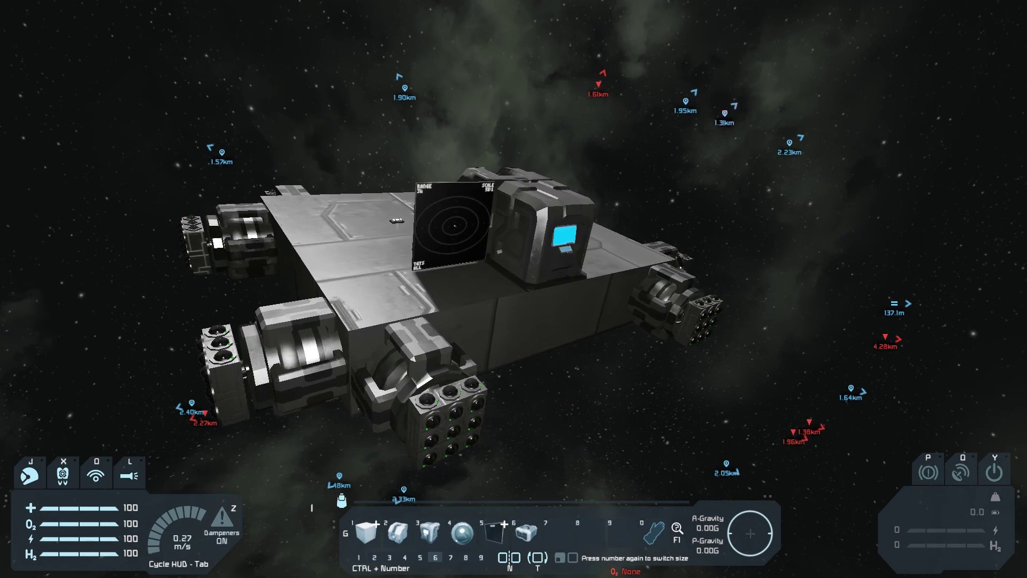